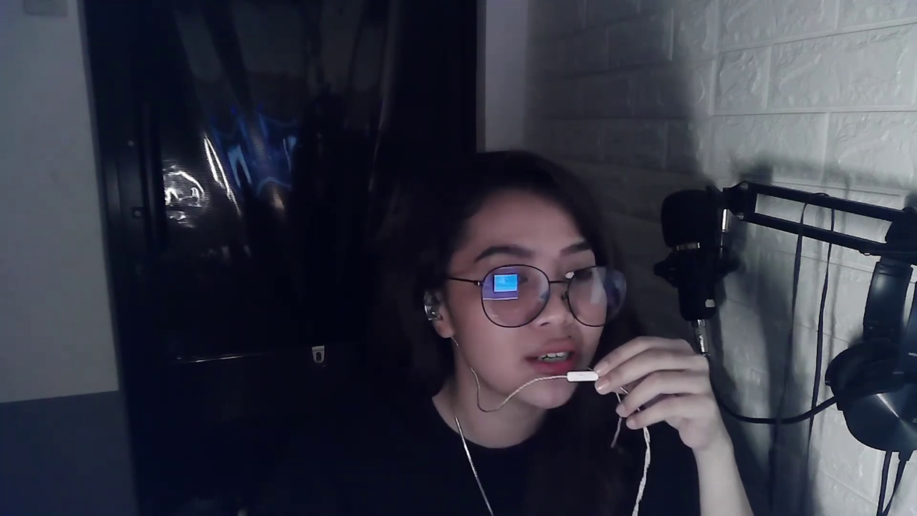
Look through the slides and speaker notes of the World Religions Module 2 presentation, from slide 2 past slide 11.
click(85, 196)
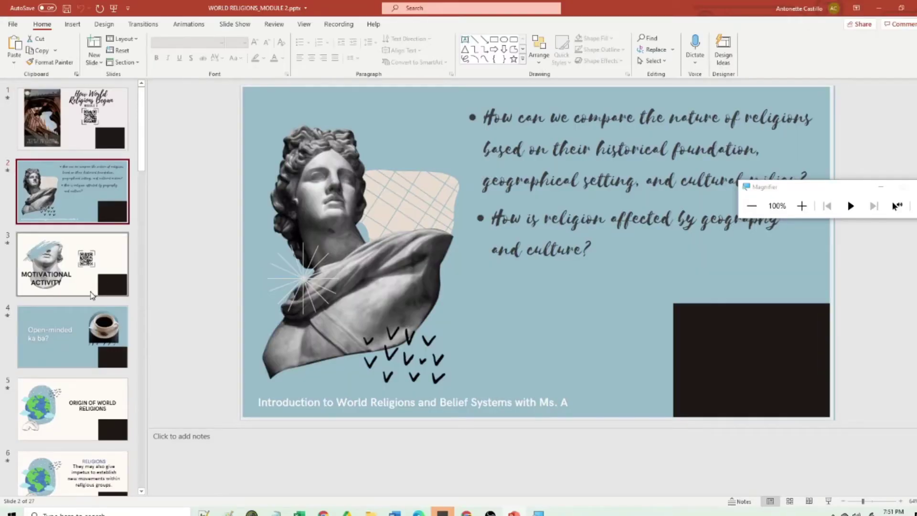
click(86, 282)
click(84, 356)
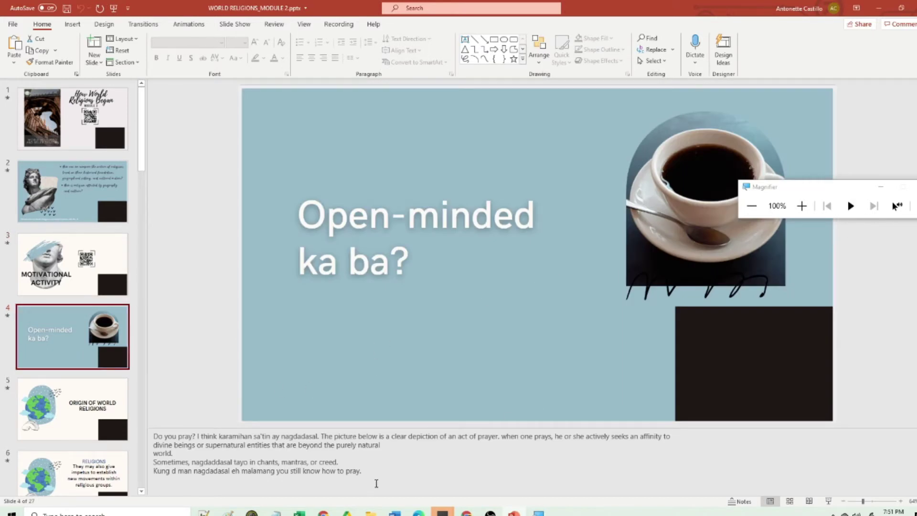
drag(376, 483, 159, 435)
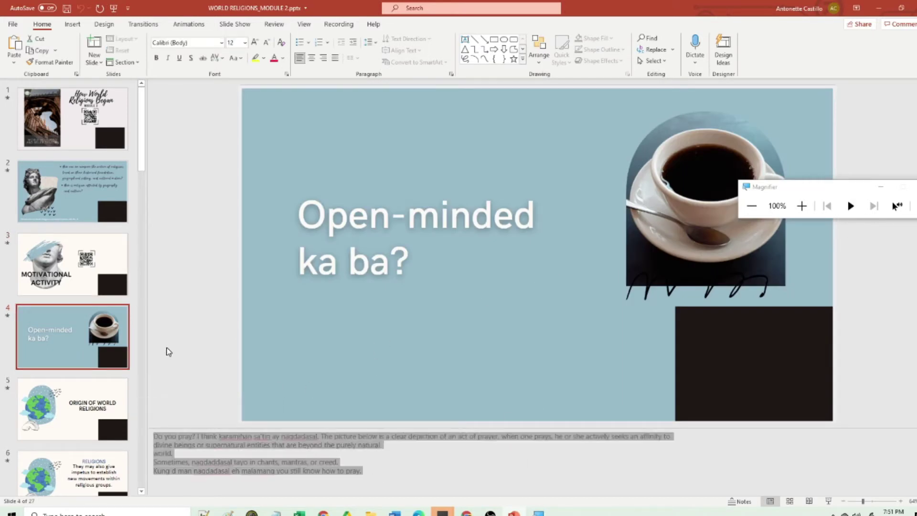
click(99, 395)
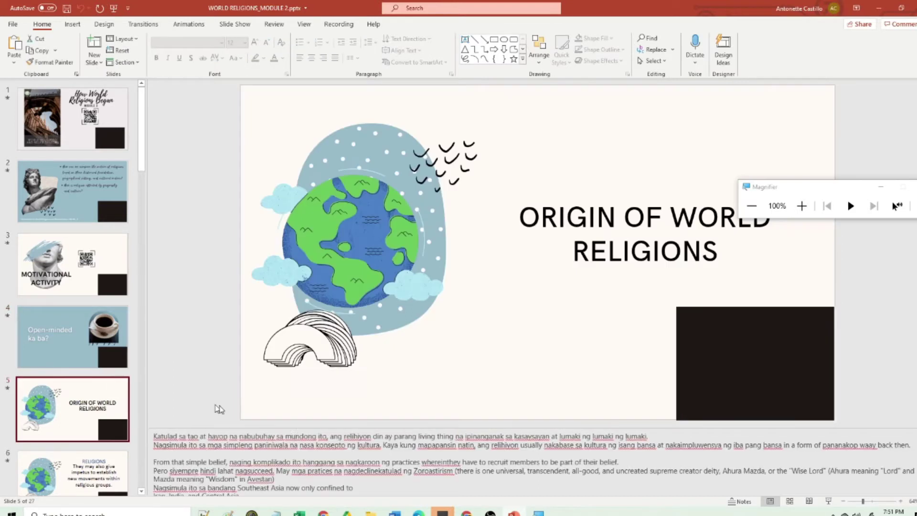
drag(359, 494, 142, 430)
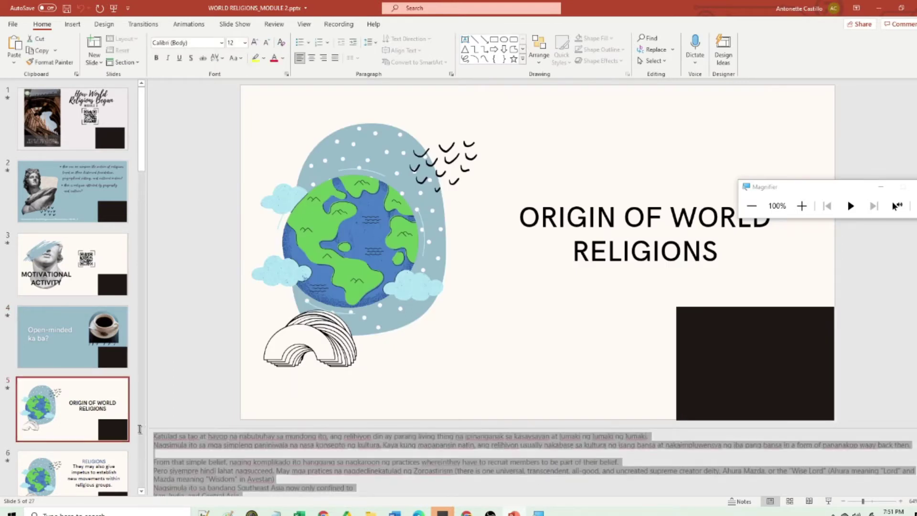
click(50, 457)
scroll(51, 408, down, 9)
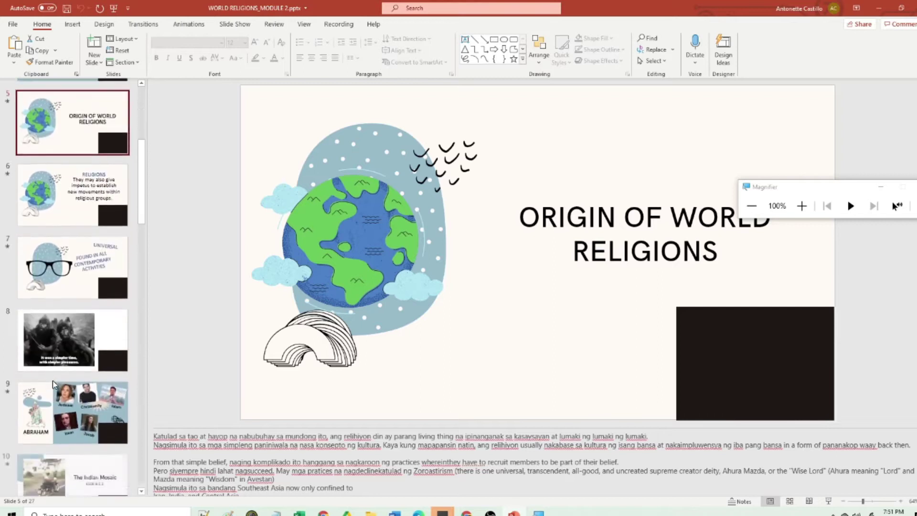
click(68, 265)
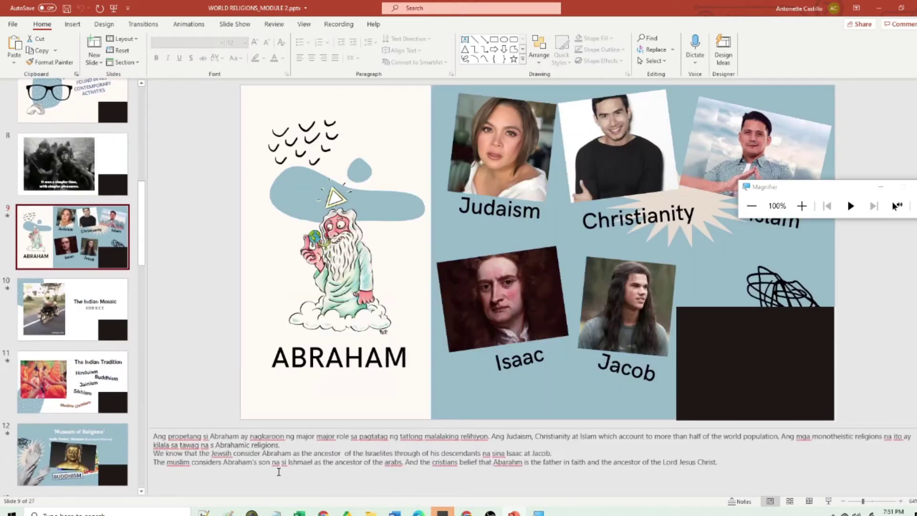
drag(408, 451, 171, 444)
click(27, 400)
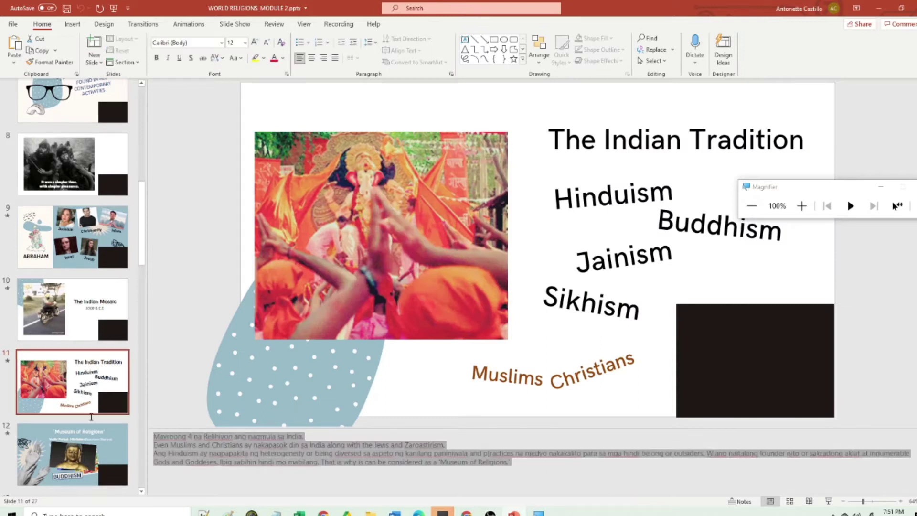
scroll(62, 395, down, 2)
click(61, 395)
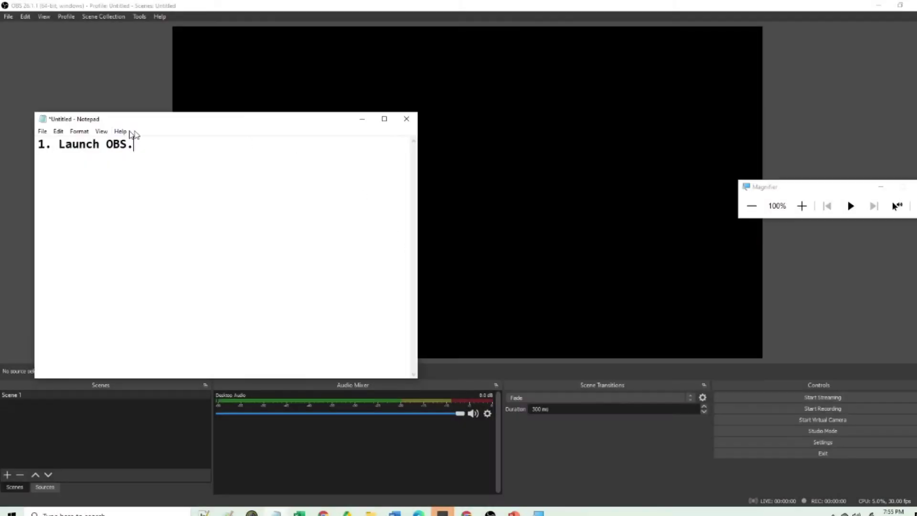
Minimize the Notepad checklist and add a new scene named Scene 2 in OBS.
drag(133, 144, 62, 144)
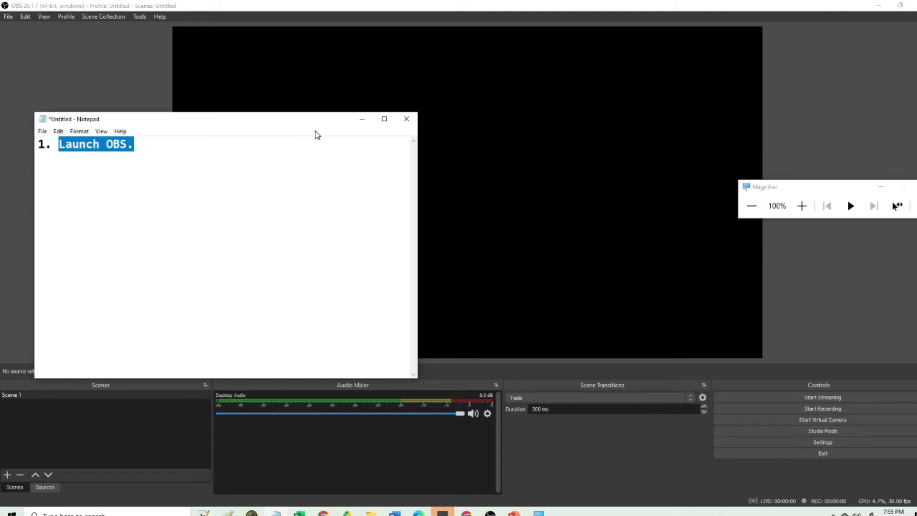
click(362, 119)
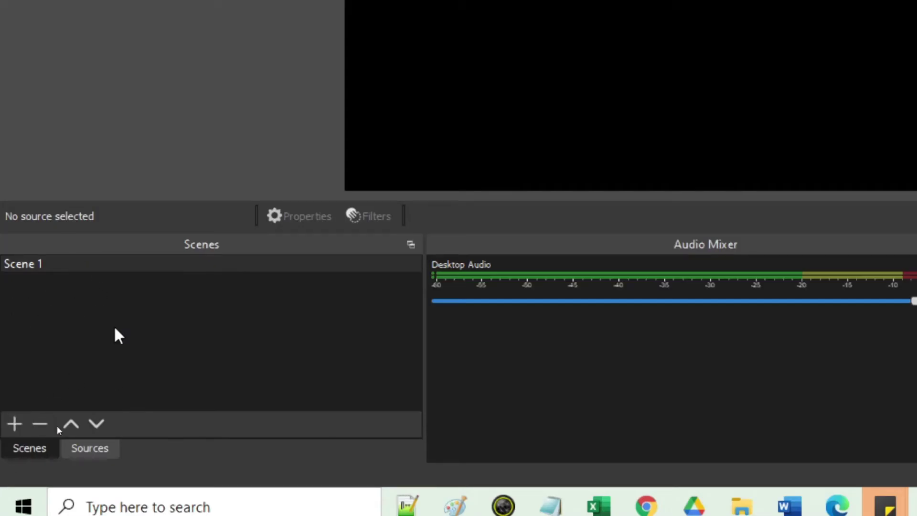
click(12, 431)
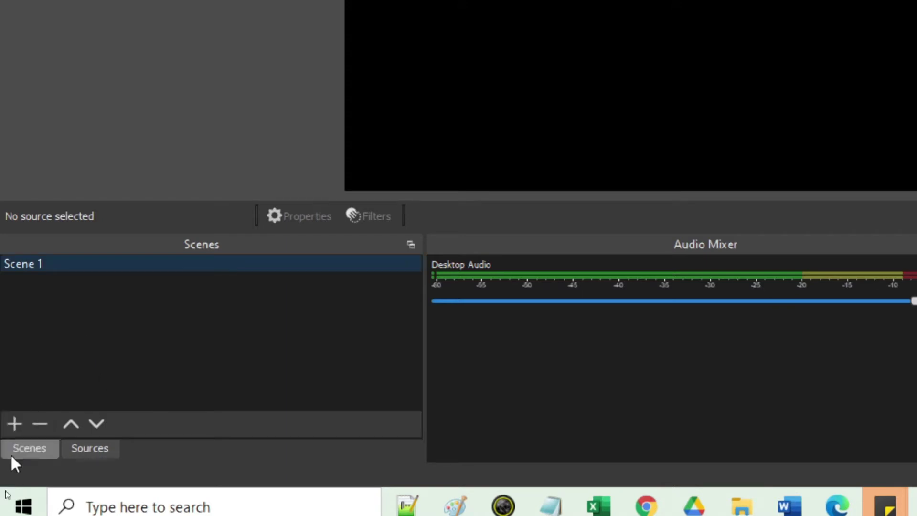
click(14, 424)
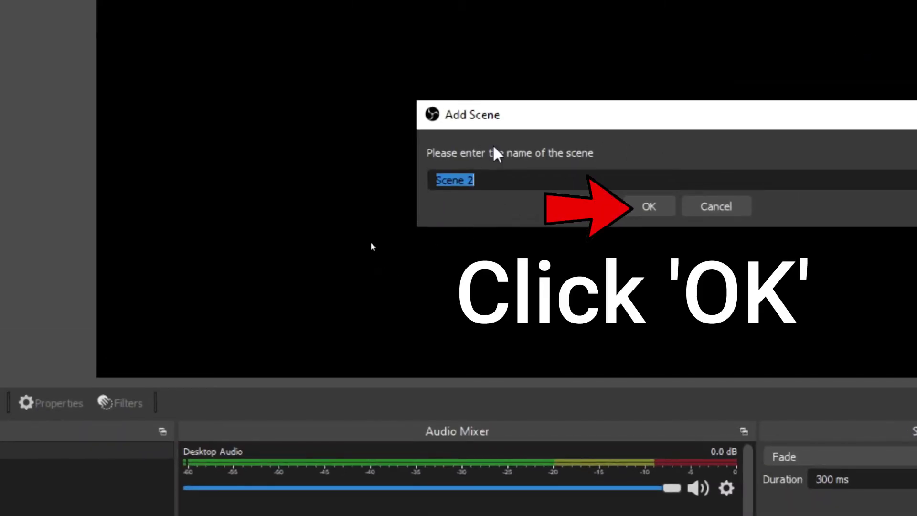
key(Return)
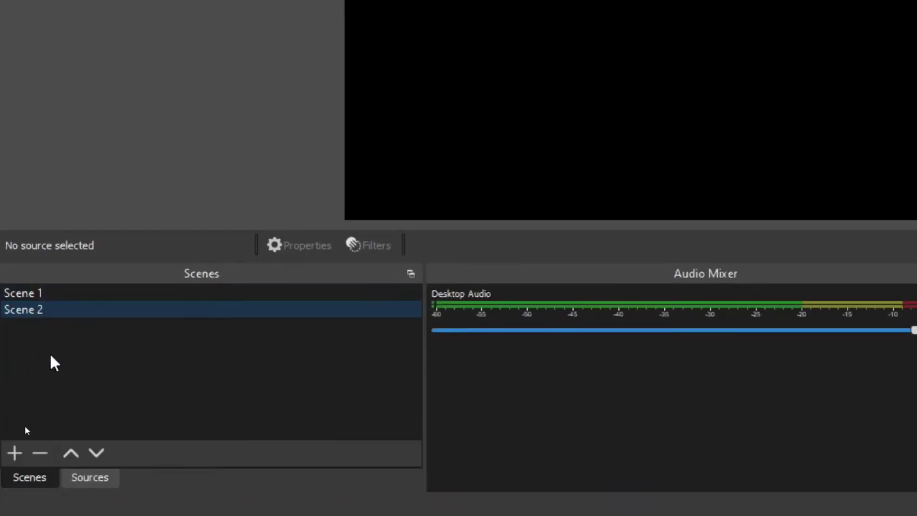
Make Scene 1 the active scene and add a new Video Capture Device source to it.
click(57, 294)
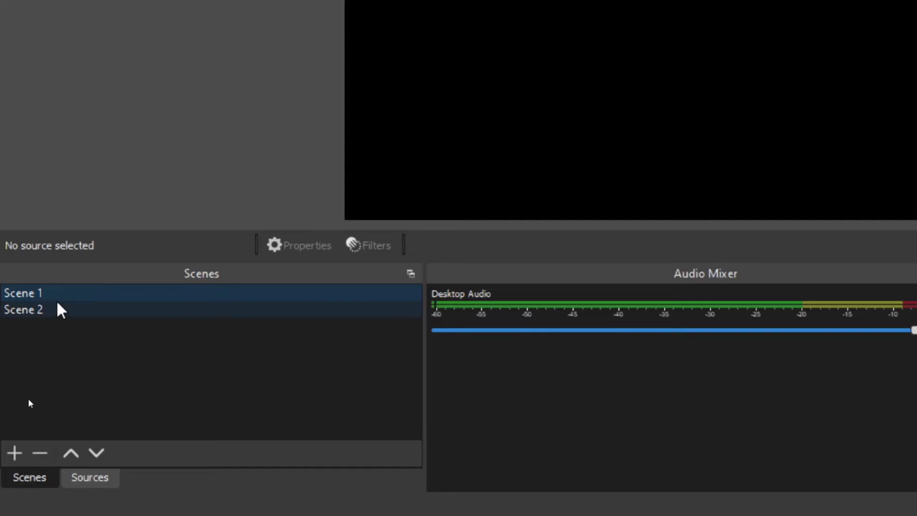
click(56, 303)
click(57, 292)
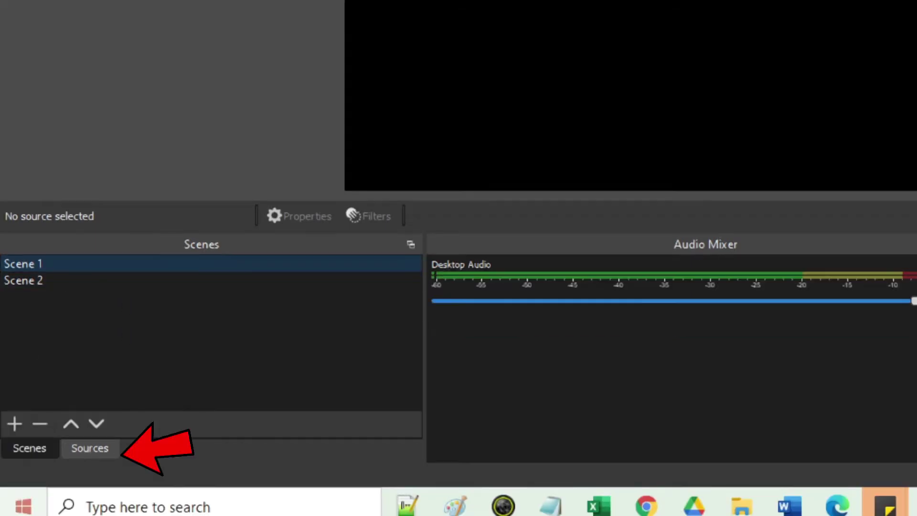
click(92, 449)
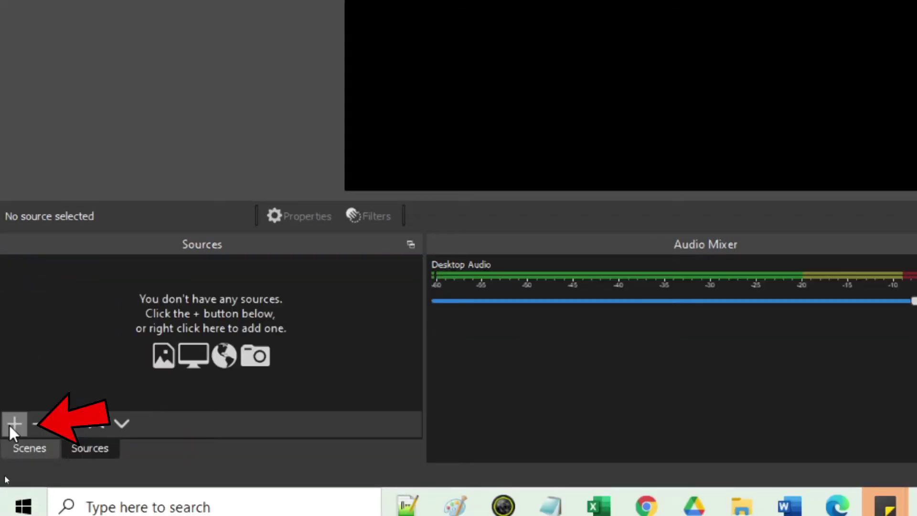
click(12, 424)
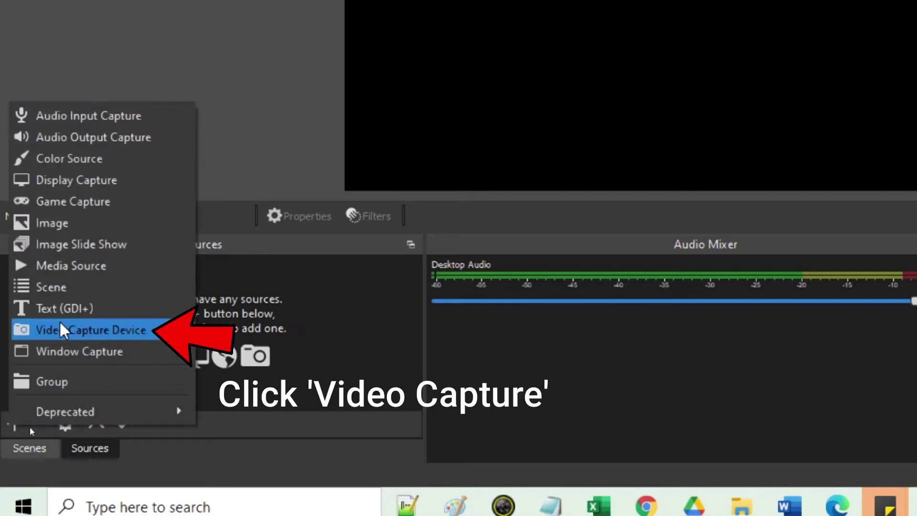
click(59, 329)
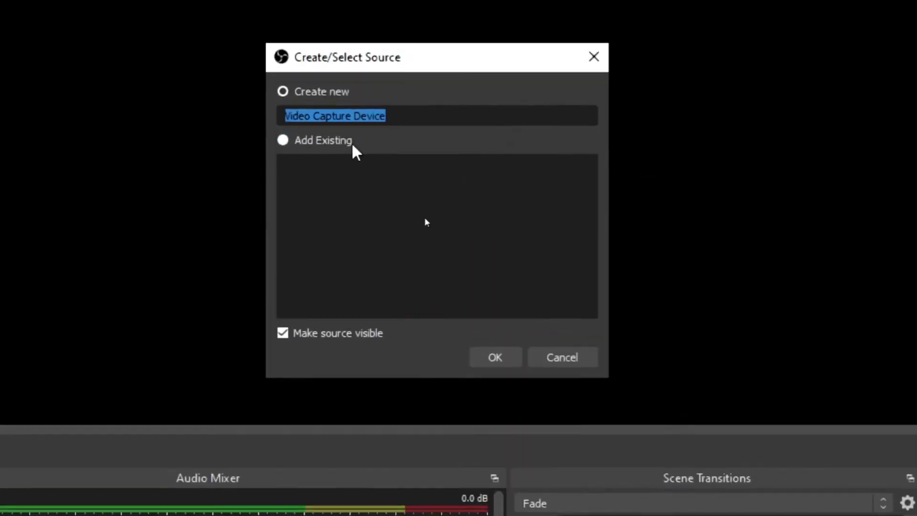
click(591, 123)
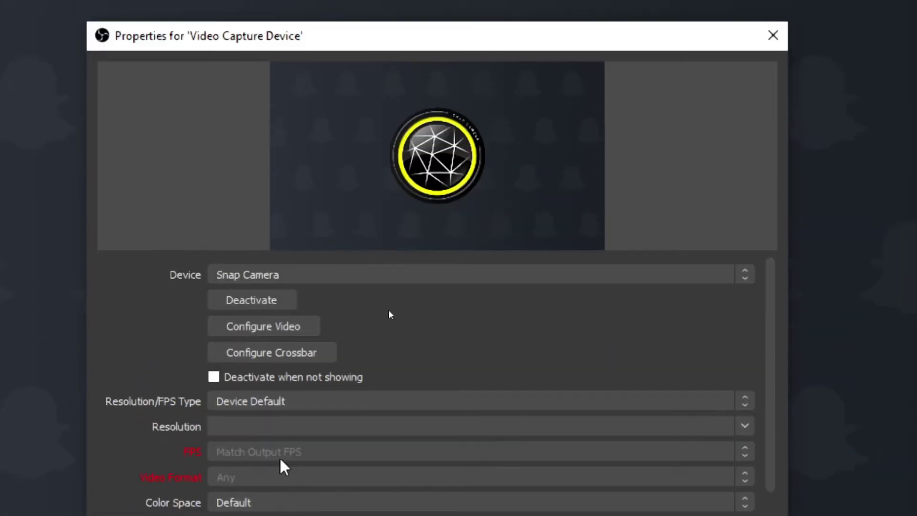
Set the video capture source's device to A4tech FHD 1080P PC Camera and accept its properties.
click(334, 276)
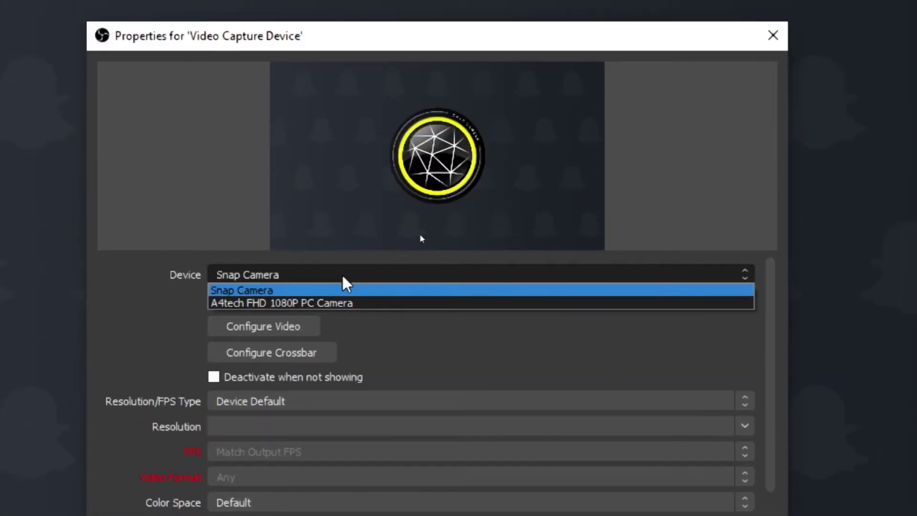
click(349, 303)
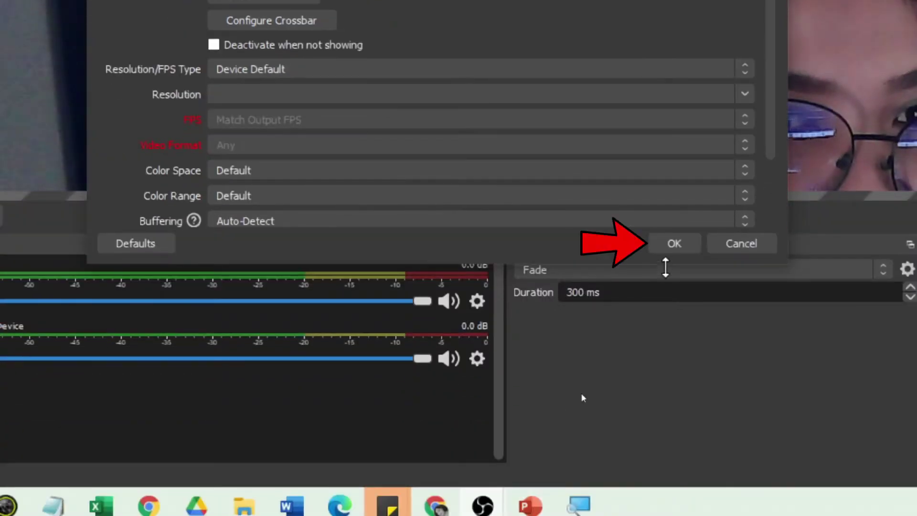
click(669, 242)
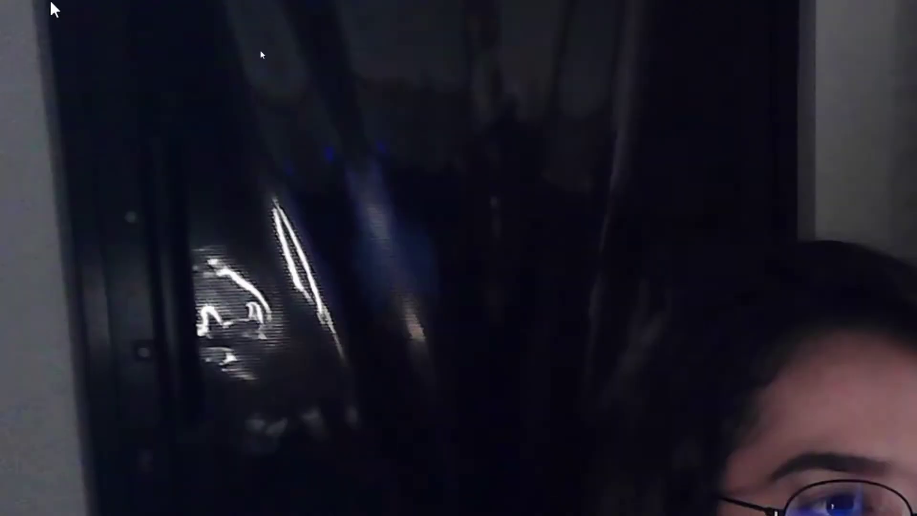
Shrink the webcam image to a small inset and place it in the lower-right corner of the canvas.
key(super+minus)
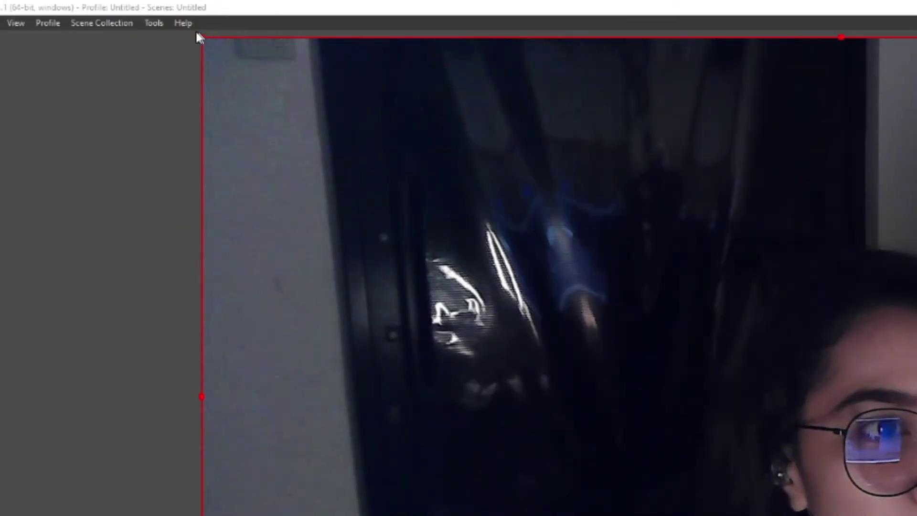
drag(201, 36, 739, 359)
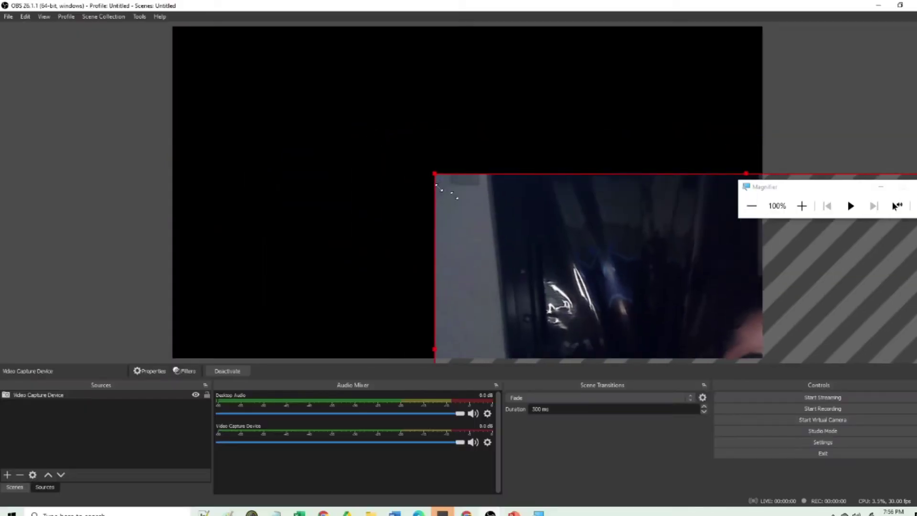
drag(612, 267, 319, 102)
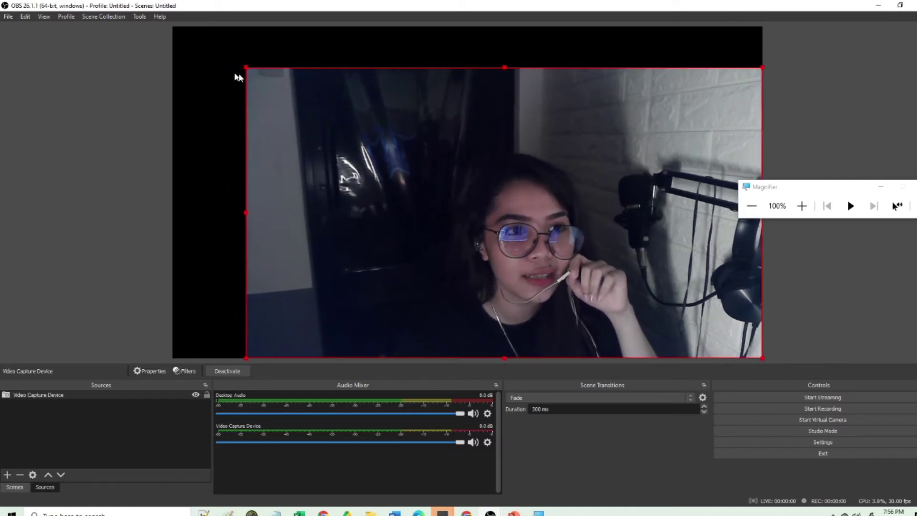
drag(244, 67, 588, 277)
click(815, 290)
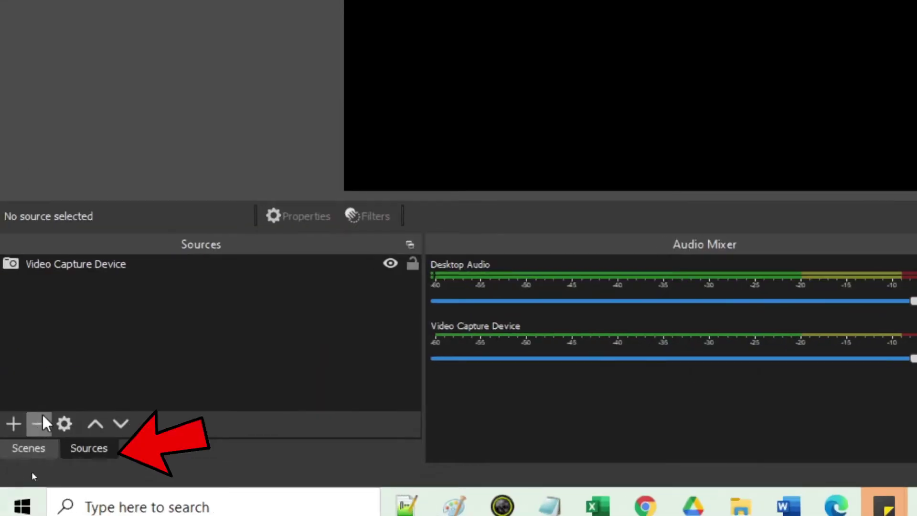
Add a new Display Capture source using Display 1: 1920x1080 with the cursor captured.
click(7, 423)
click(97, 181)
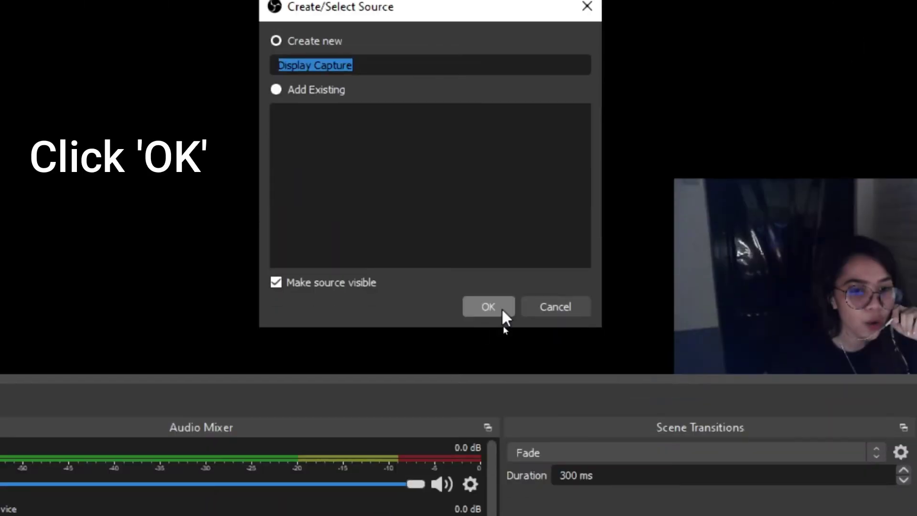
click(502, 310)
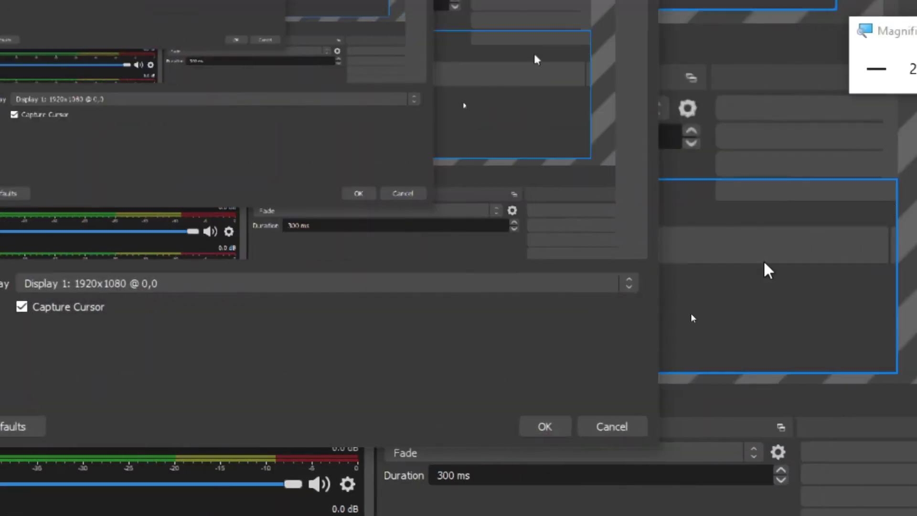
click(550, 430)
Move and scale the display capture so that it fills the whole canvas, and deselect it.
click(746, 87)
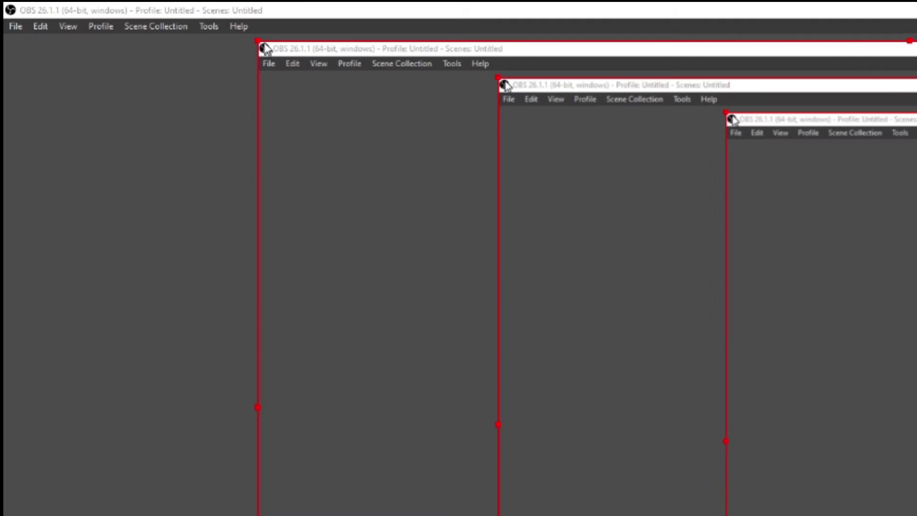
drag(260, 42, 594, 230)
drag(704, 296, 432, 133)
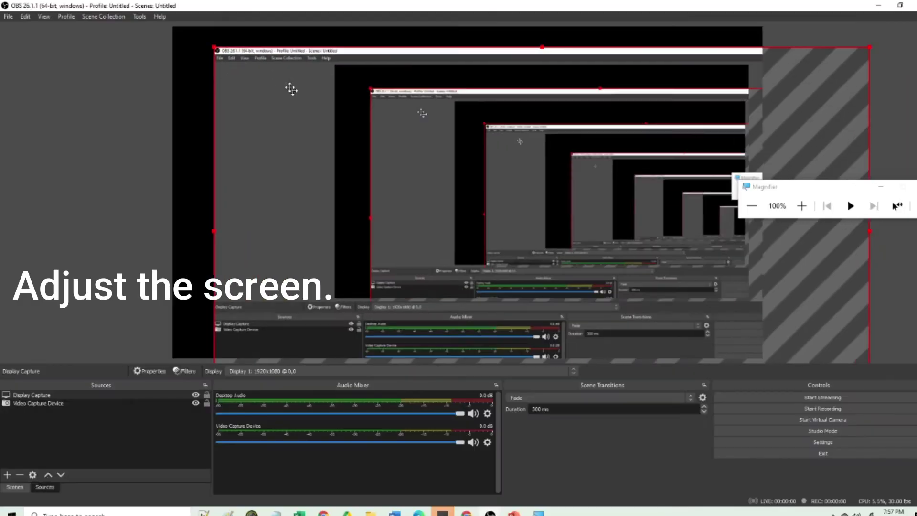
drag(291, 89, 255, 77)
drag(175, 31, 295, 97)
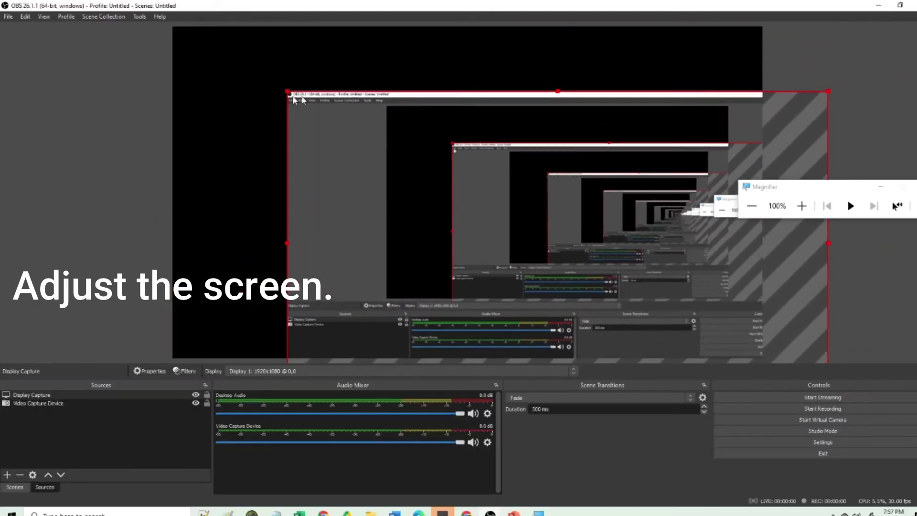
drag(336, 134, 227, 68)
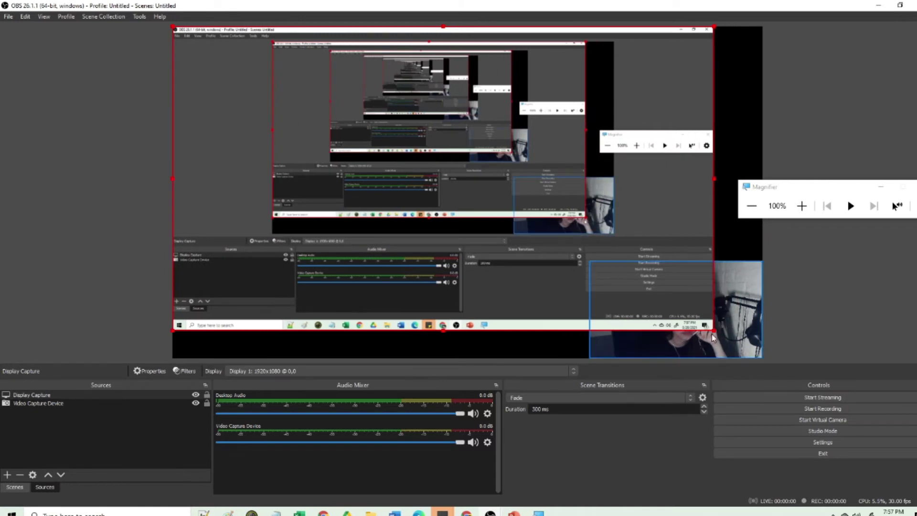
drag(713, 329, 761, 357)
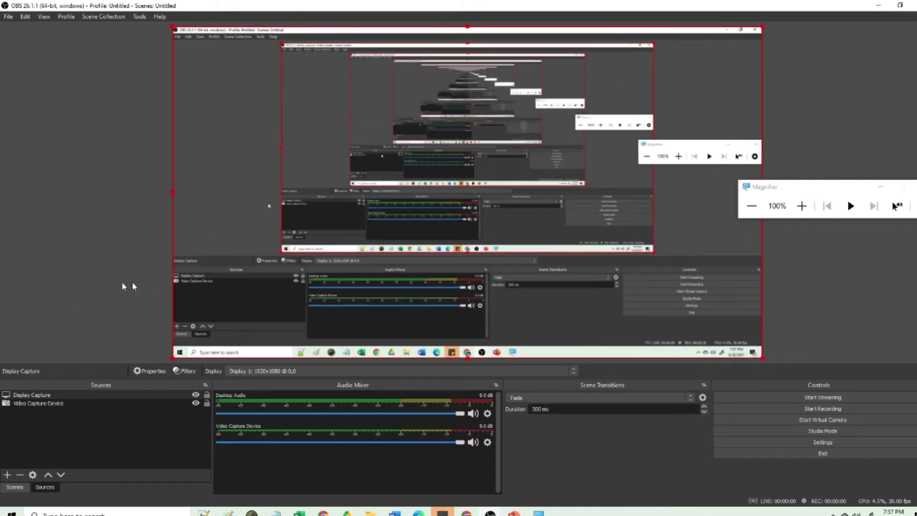
click(103, 281)
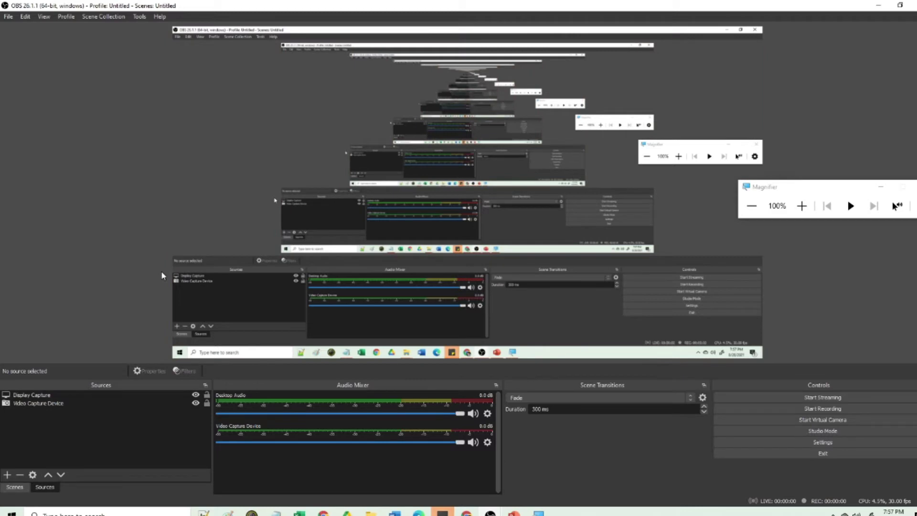
Reorder the sources so that Video Capture Device sits above Display Capture.
click(801, 206)
click(85, 402)
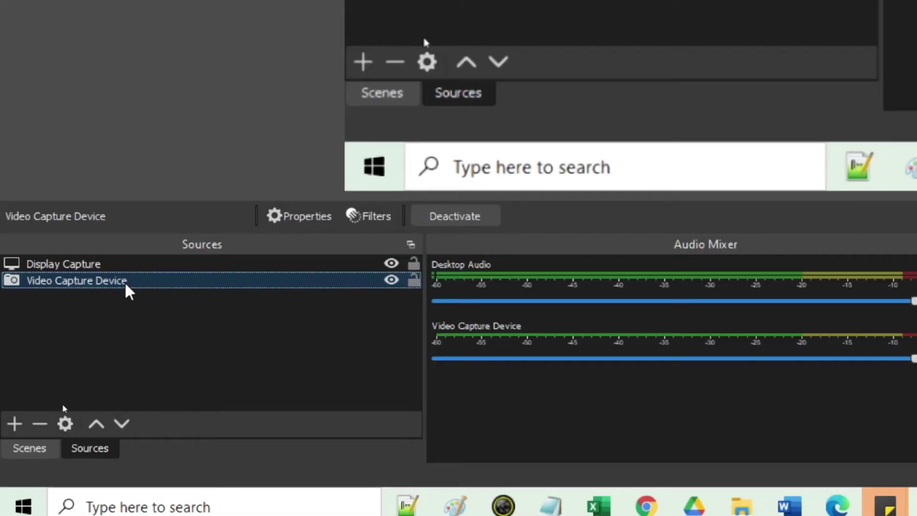
drag(125, 281, 99, 261)
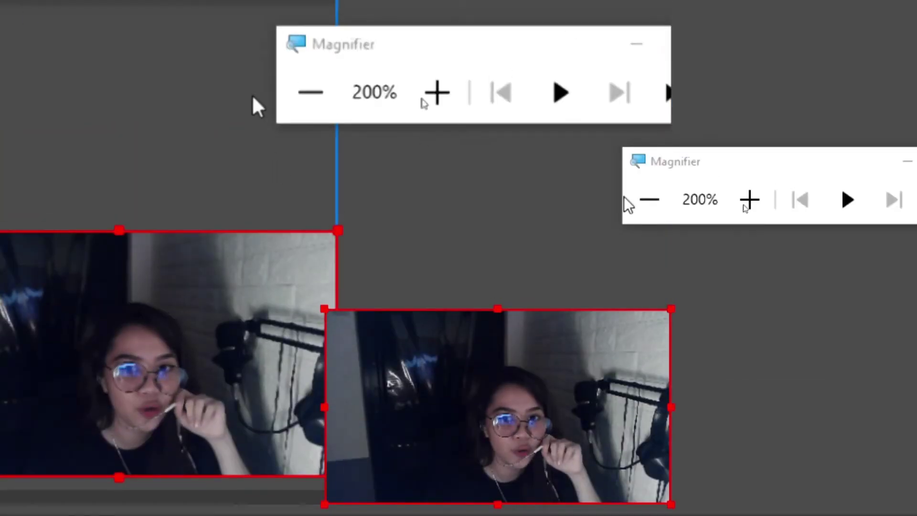
Switch to the World Religions Module 2 presentation in PowerPoint and start its slide show.
click(649, 200)
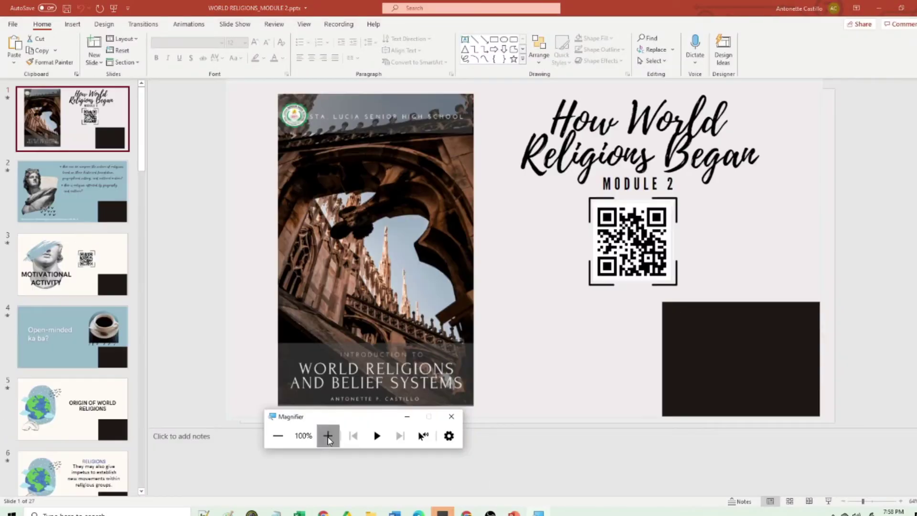
click(329, 434)
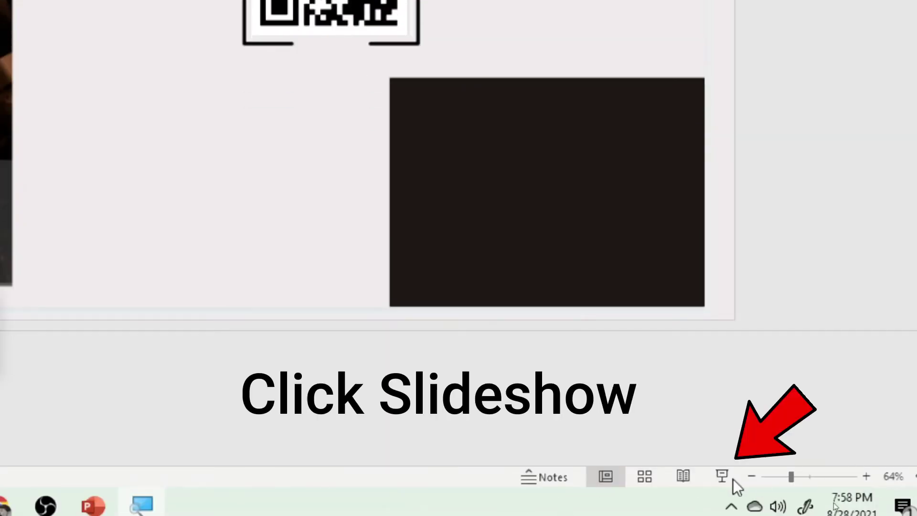
click(718, 476)
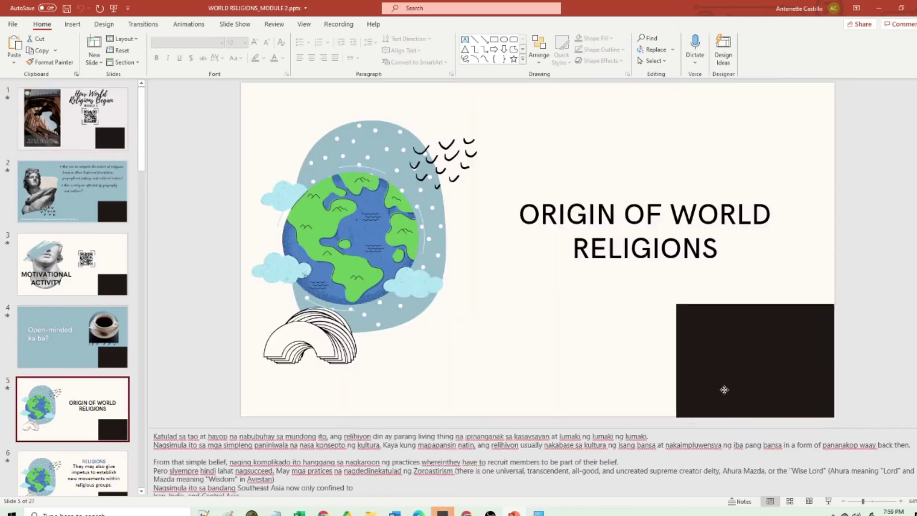
On slide 5, try moving the title "ORIGIN OF WORLD RELIGIONS" over the black webcam placeholder, and undo the move.
click(724, 389)
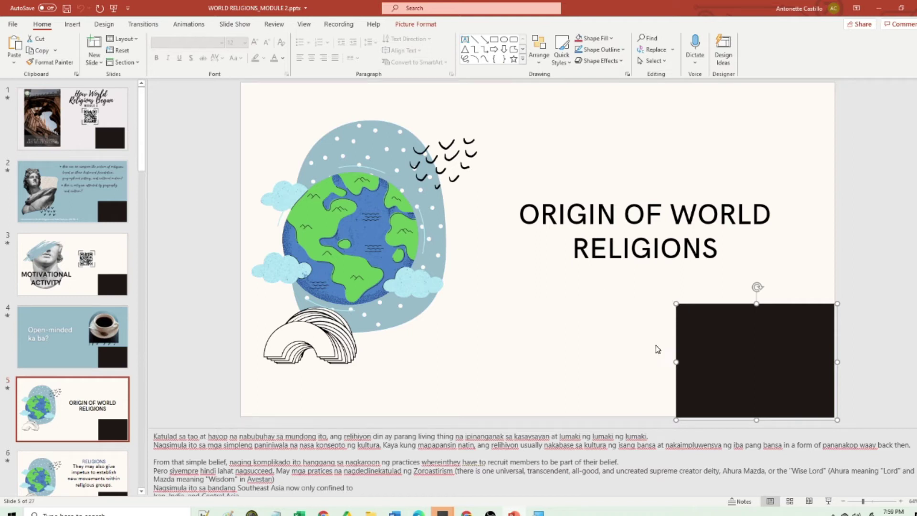
click(590, 219)
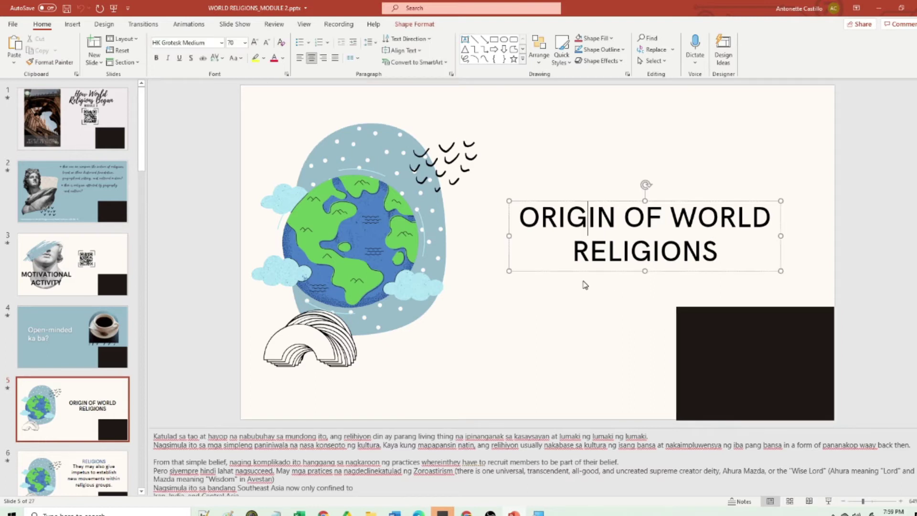
drag(587, 273, 617, 387)
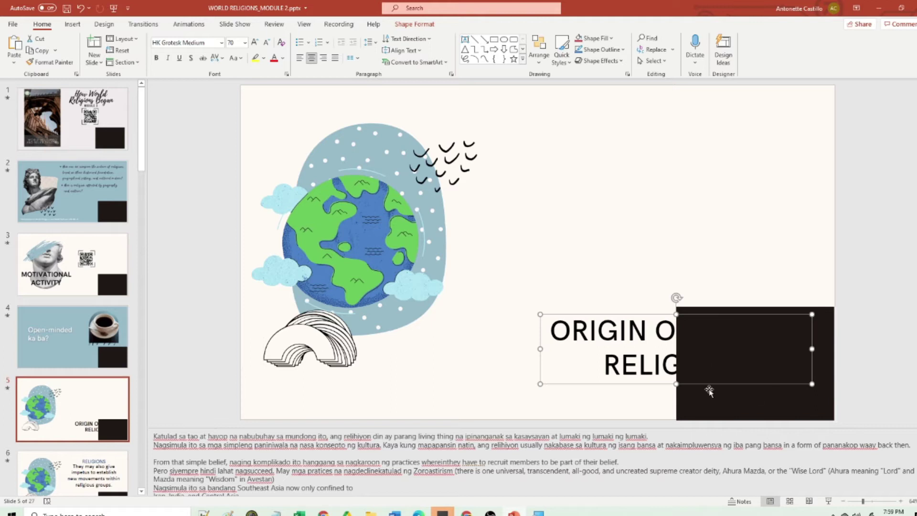
key(ctrl+z)
key(ctrl+z)
key(ctrl+z)
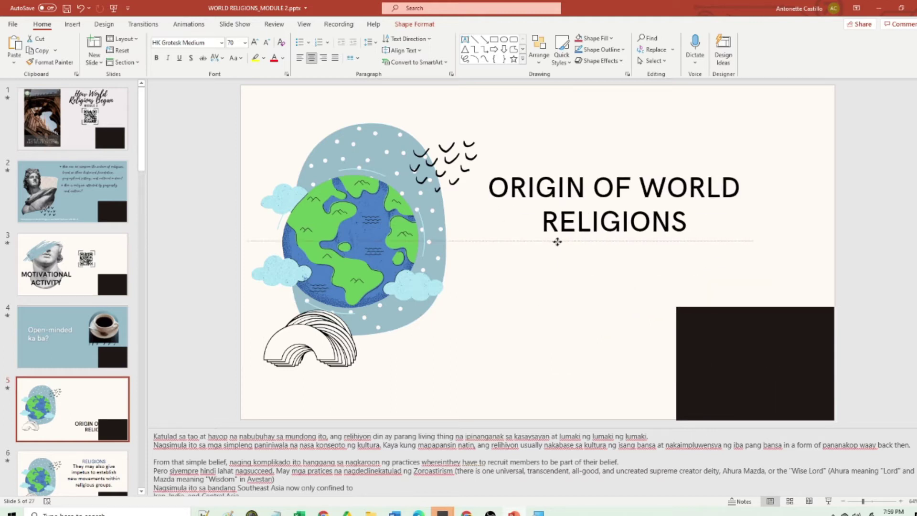
click(703, 334)
click(868, 272)
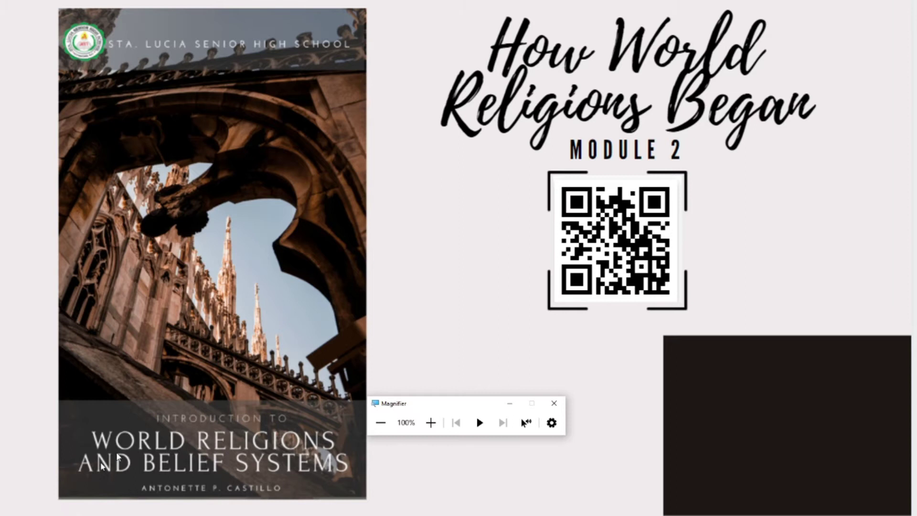
Run the slide show to the Abraham slide and show it in Presenter View.
click(101, 466)
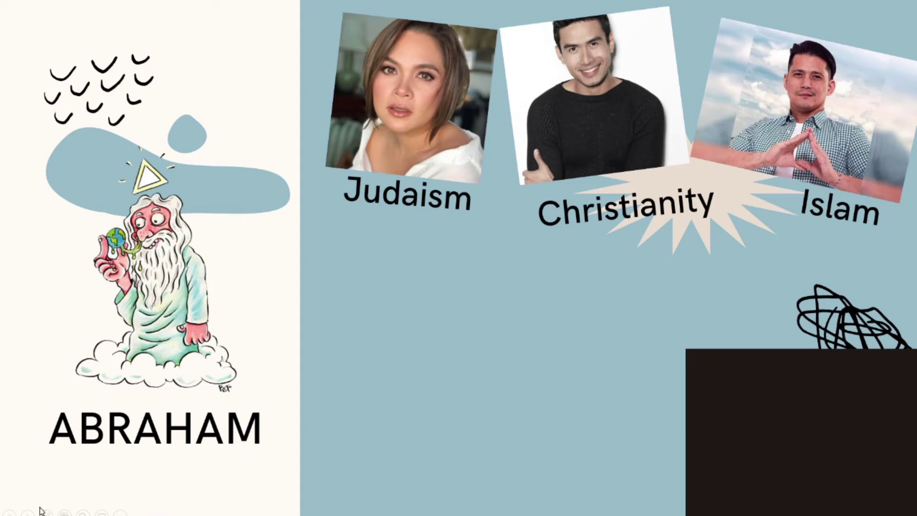
key(super+plus)
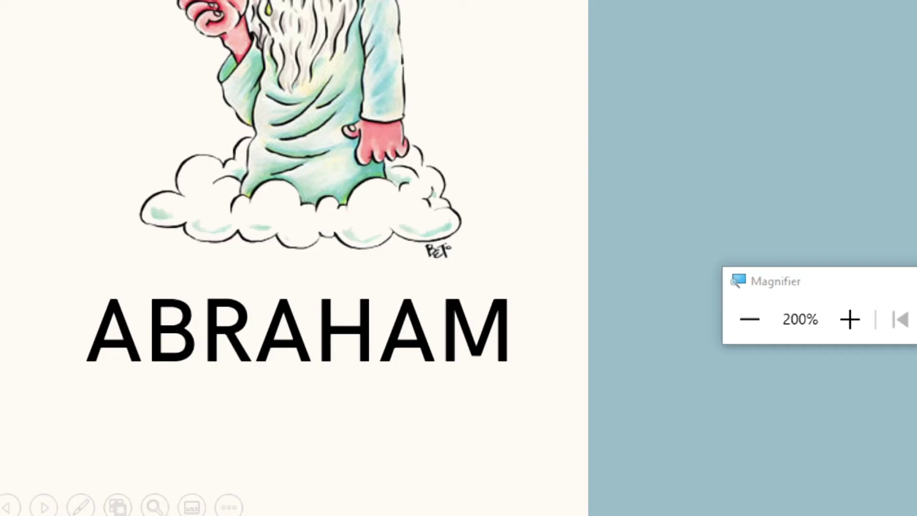
click(228, 506)
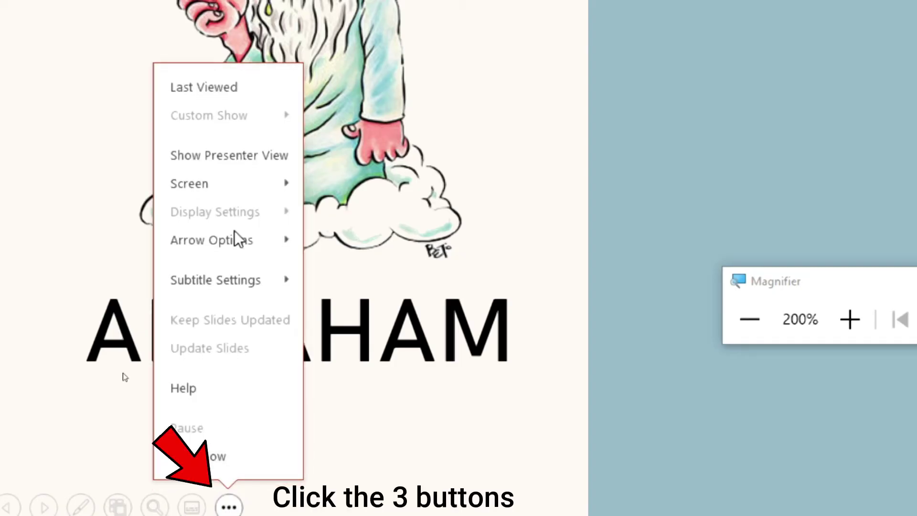
click(235, 162)
click(510, 404)
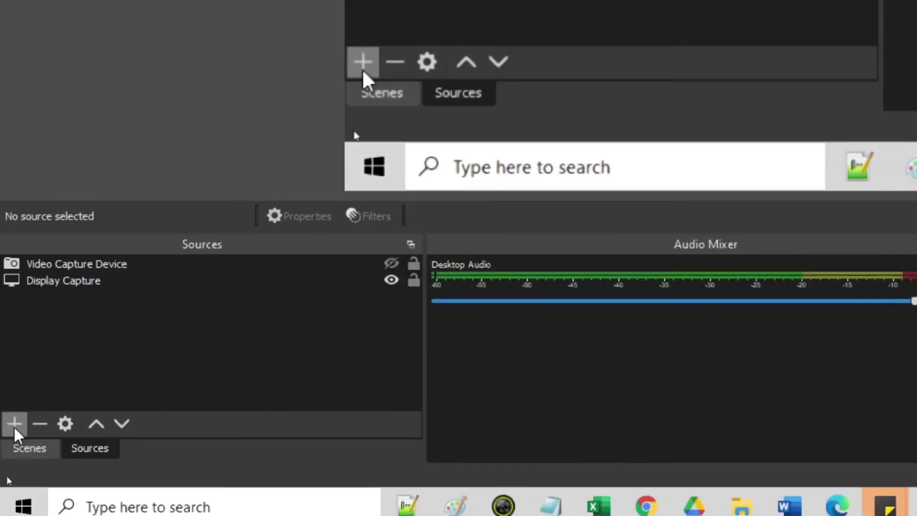
In OBS, add a new Audio Input Capture source that uses Microphone (V8) as its device.
click(14, 423)
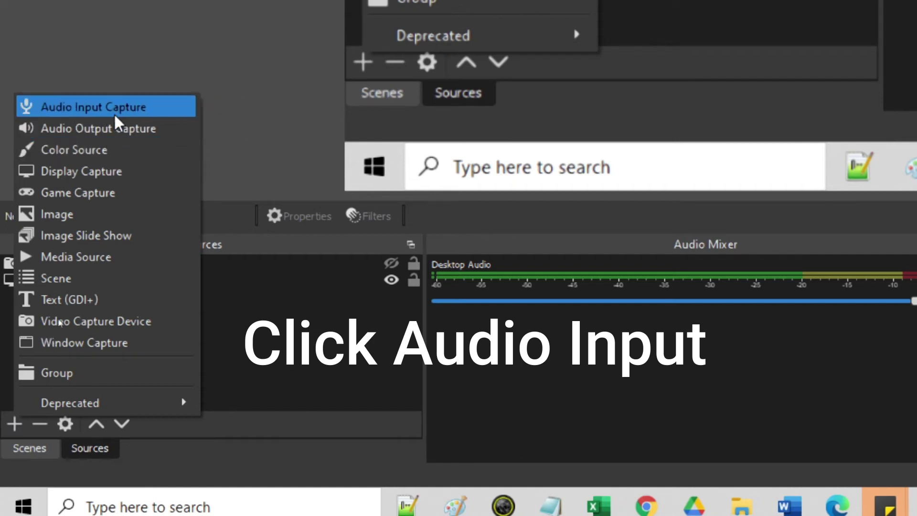
click(115, 111)
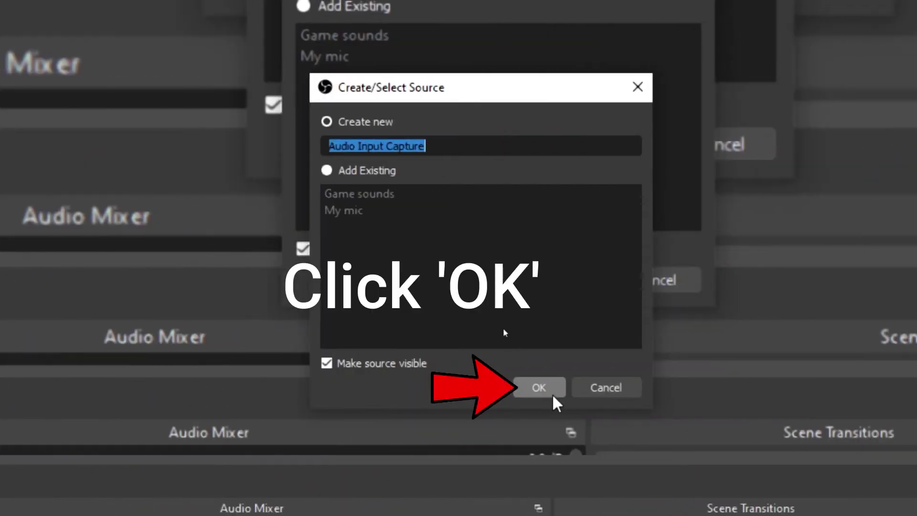
click(717, 387)
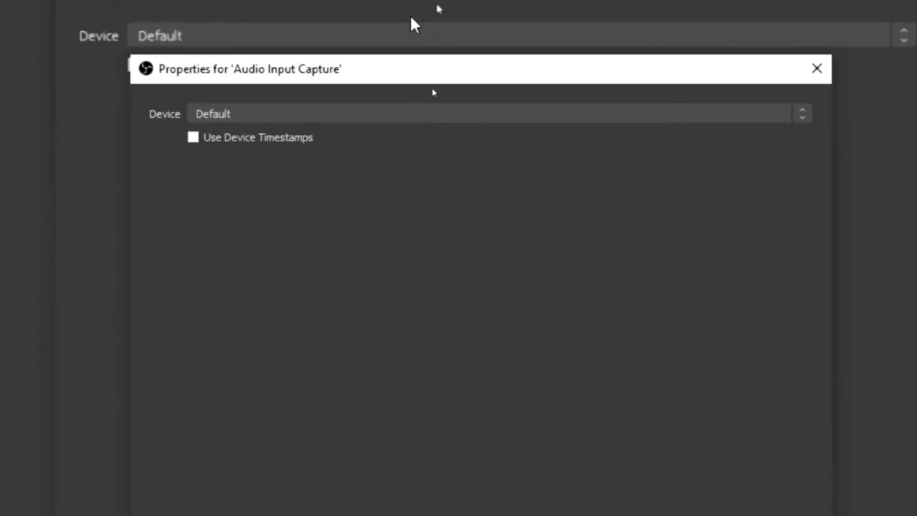
click(405, 114)
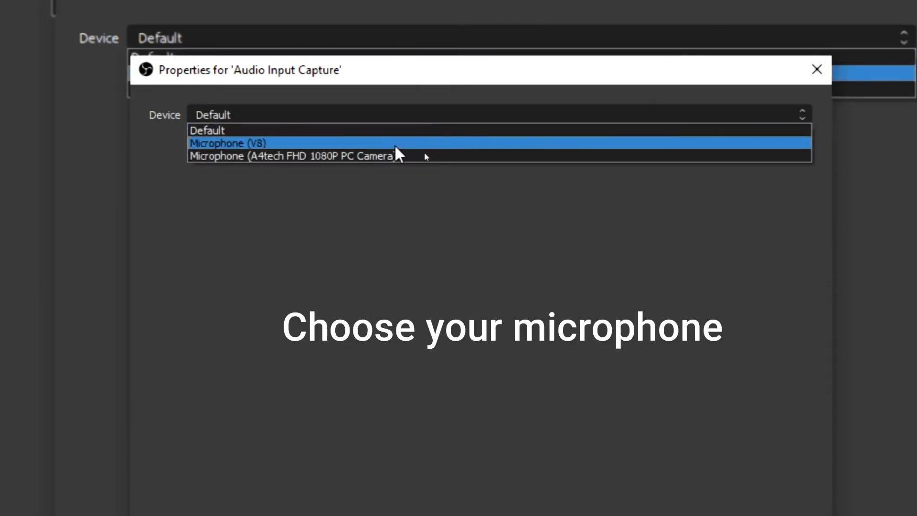
click(395, 144)
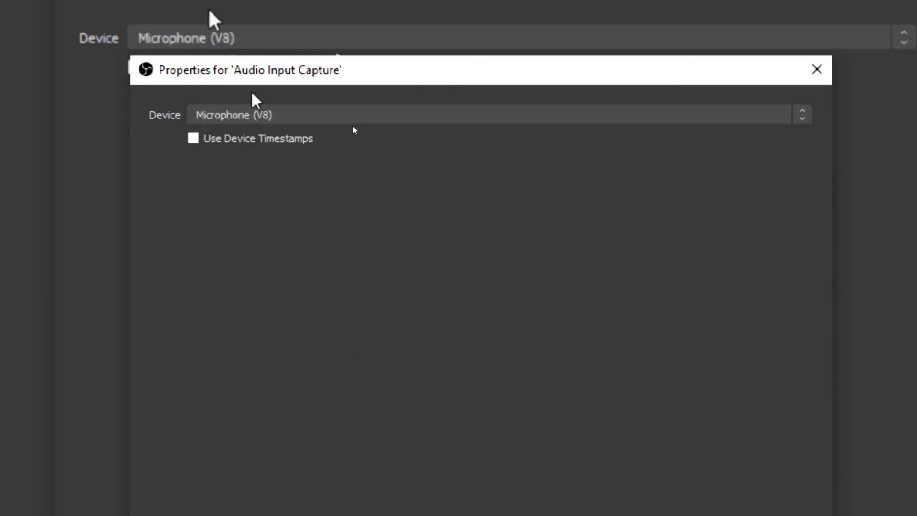
click(716, 438)
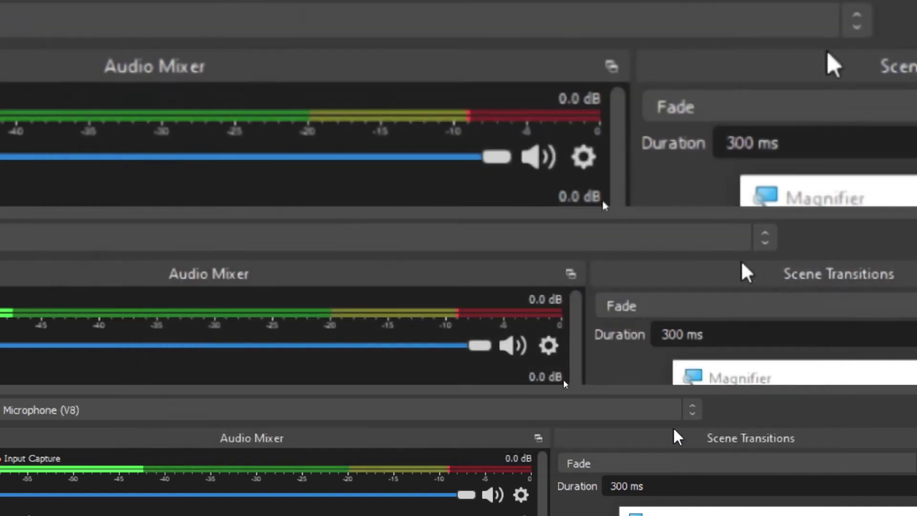
click(408, 365)
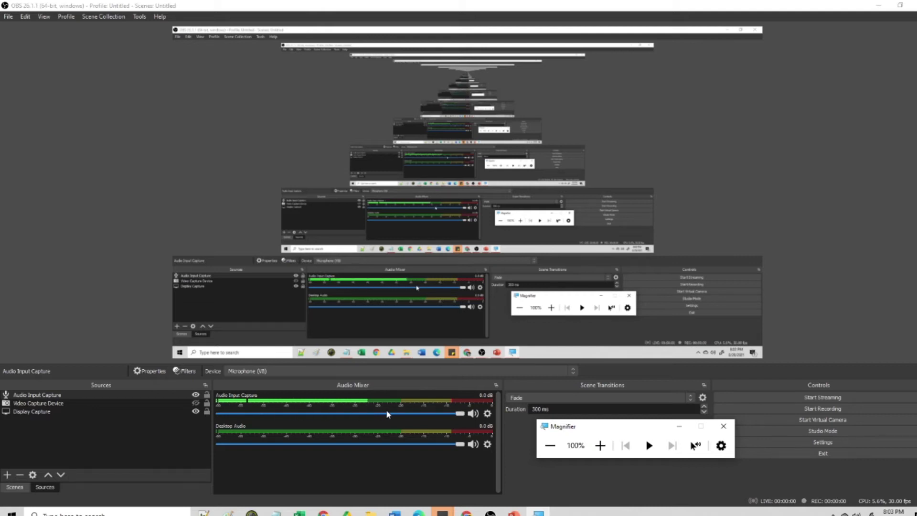
Minimize the Magnifier and shrink the restored OBS window to a compact floating size over Presenter View, and maximize it again.
click(678, 426)
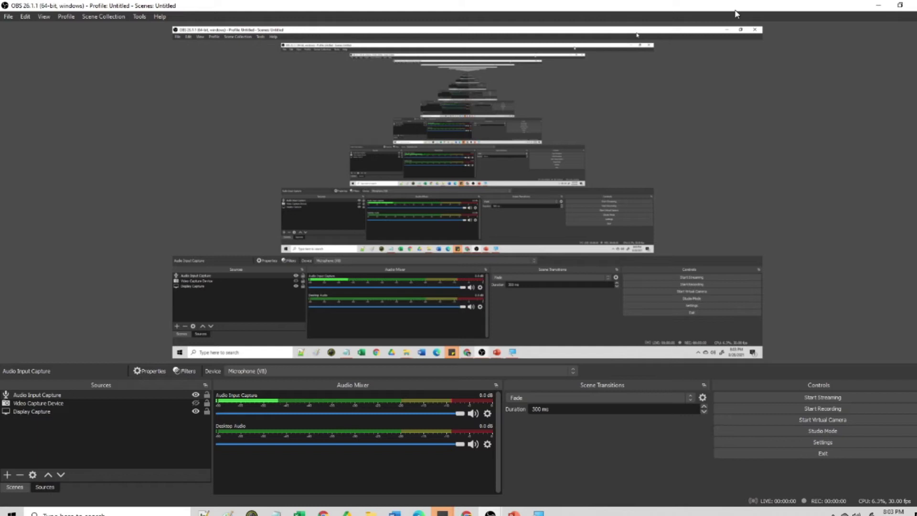
drag(735, 11, 642, 84)
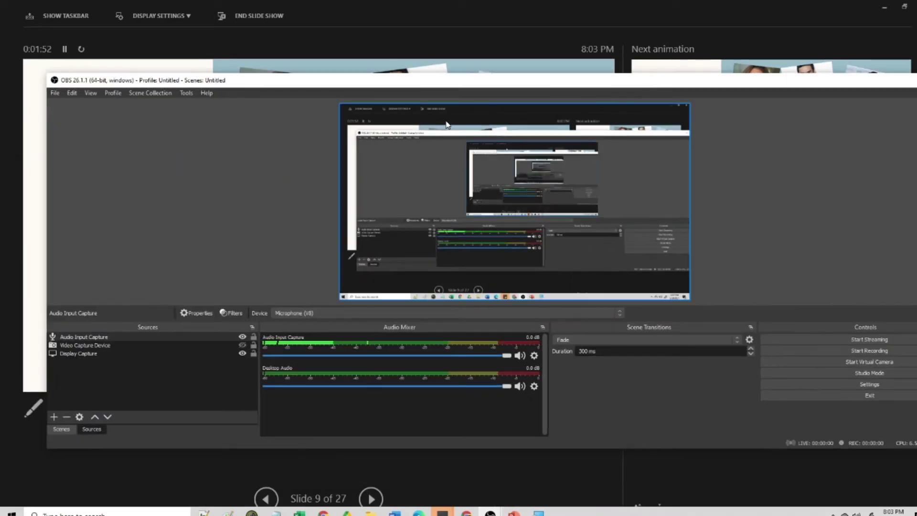
drag(46, 153, 497, 164)
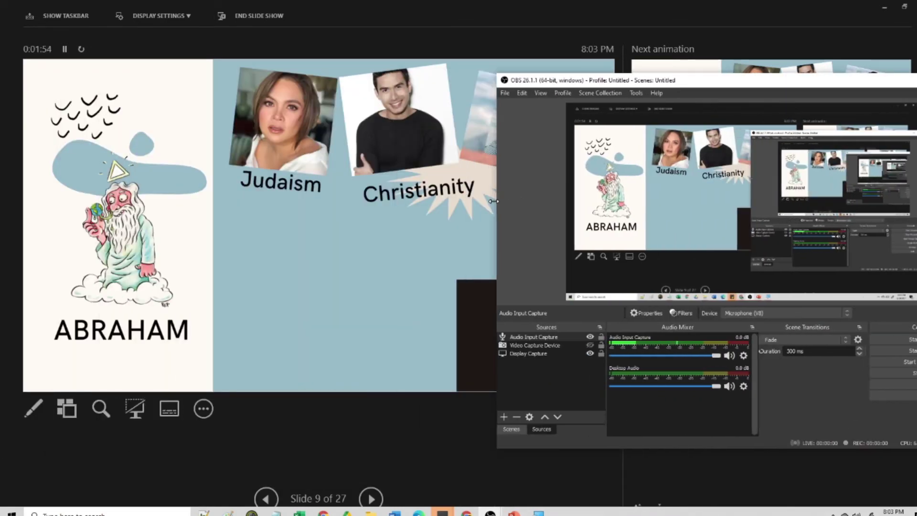
drag(768, 82, 347, 58)
drag(560, 162, 419, 161)
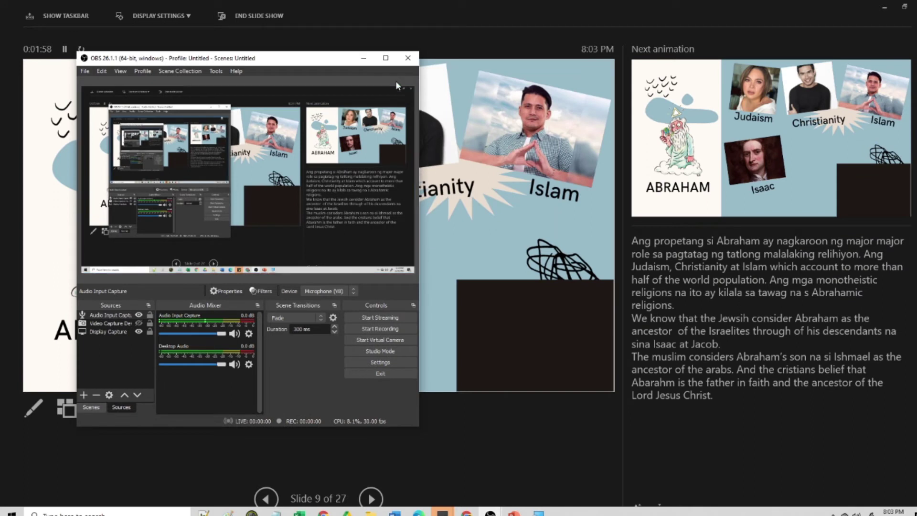
drag(327, 52, 303, 81)
click(398, 73)
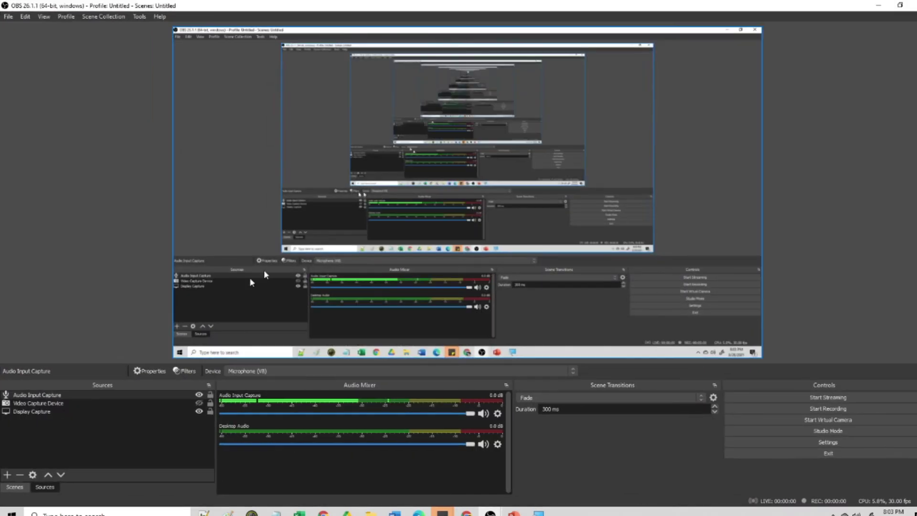
Make the Video Capture Device source visible and restore OBS to its compact floating window over Presenter View.
click(80, 403)
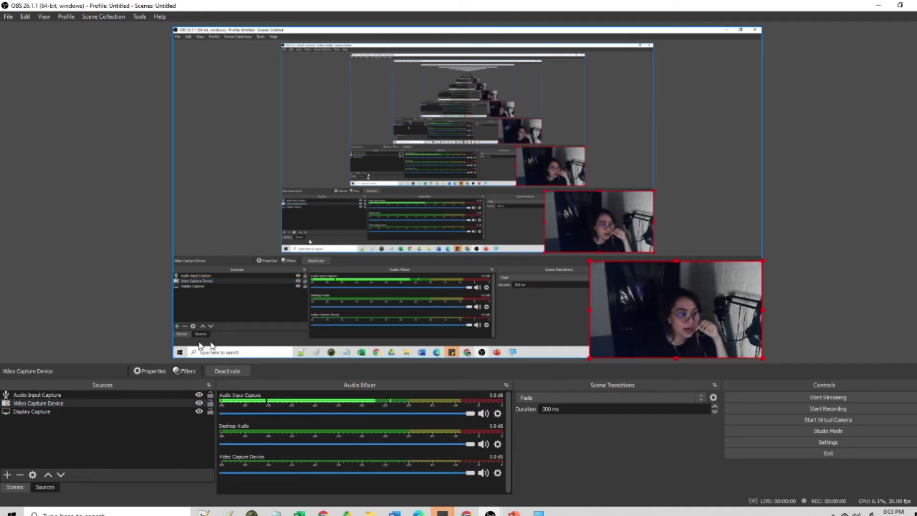
drag(510, 6, 666, 125)
click(562, 203)
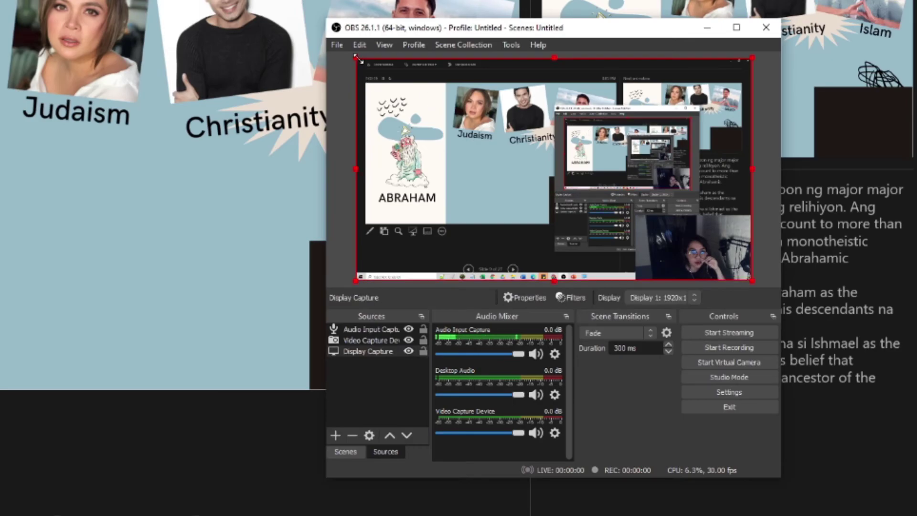
Enlarge the display capture beyond the canvas and position it so that Presenter View's current slide fills the canvas.
drag(356, 57, 328, 48)
drag(517, 130, 537, 122)
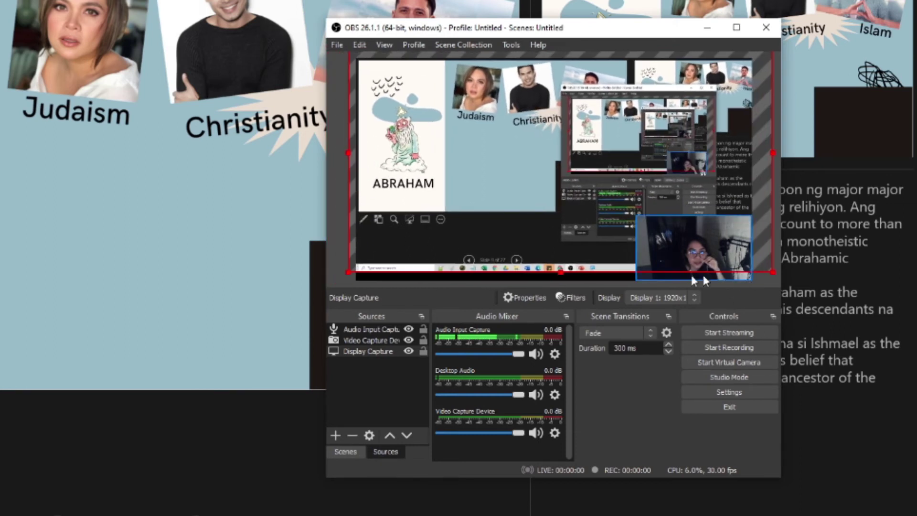
drag(772, 273, 916, 358)
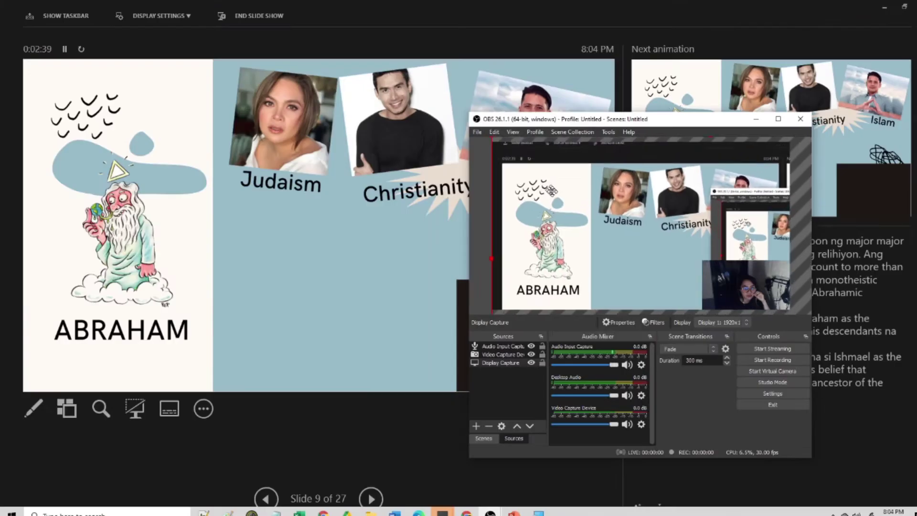
drag(375, 54, 404, 88)
drag(510, 157, 493, 152)
drag(574, 200, 566, 174)
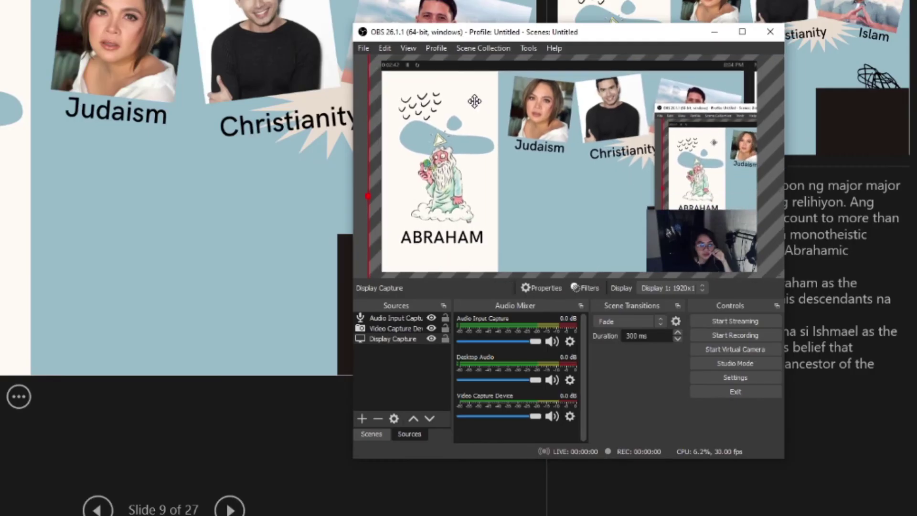
drag(474, 100, 478, 96)
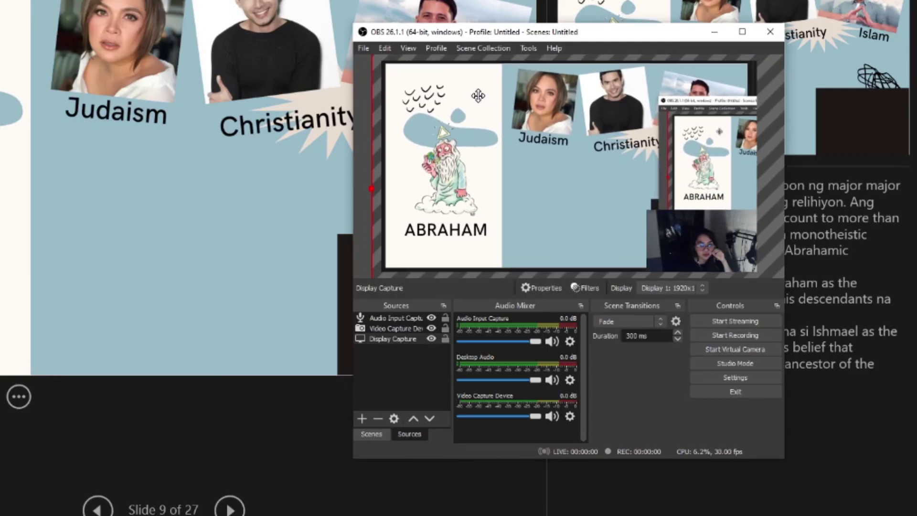
drag(468, 219, 499, 172)
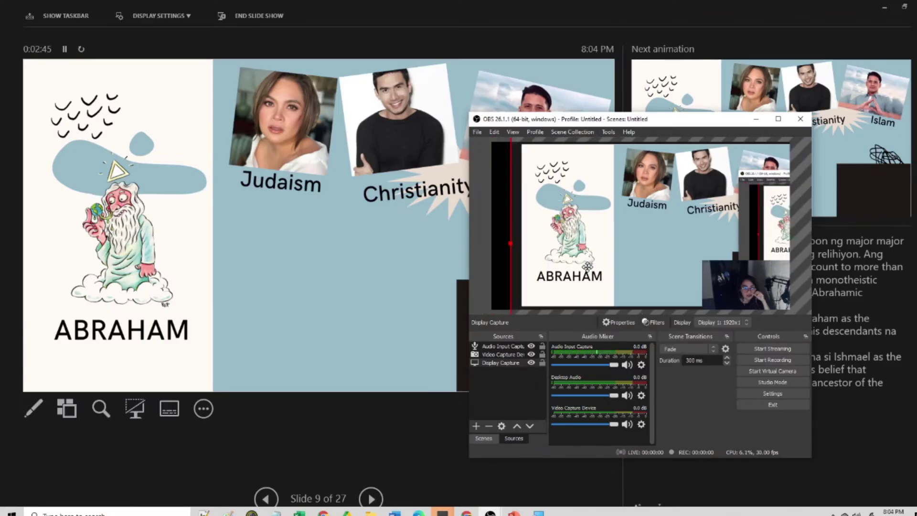
drag(585, 231, 584, 180)
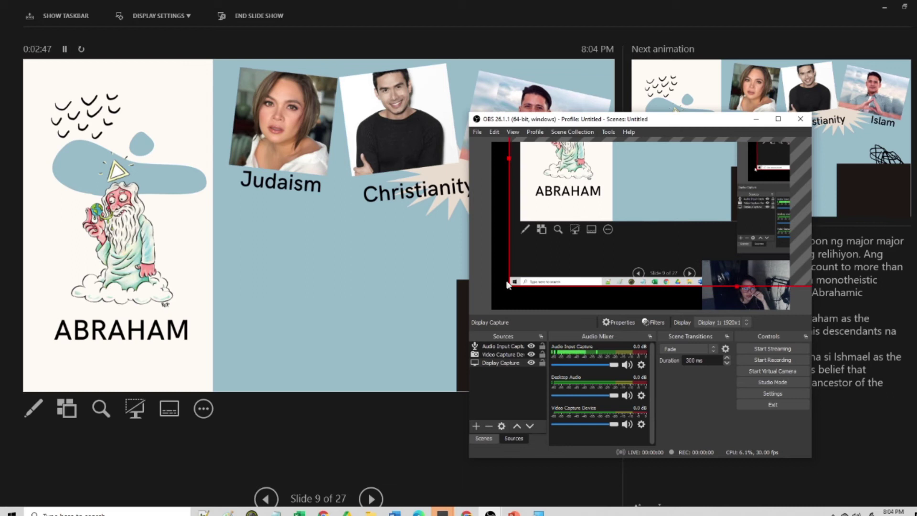
drag(583, 217, 565, 302)
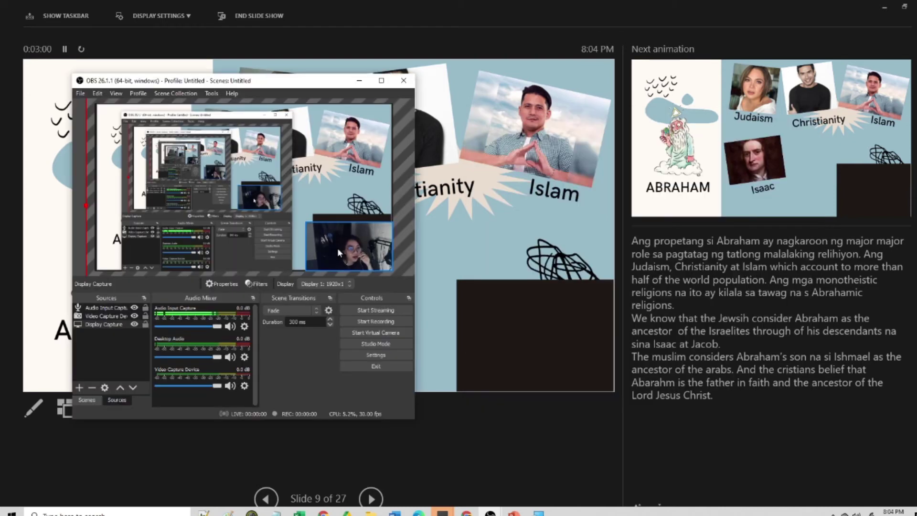
Resize the webcam inset and position it inside the black placeholder box in the slide's lower corner on the OBS canvas.
click(337, 247)
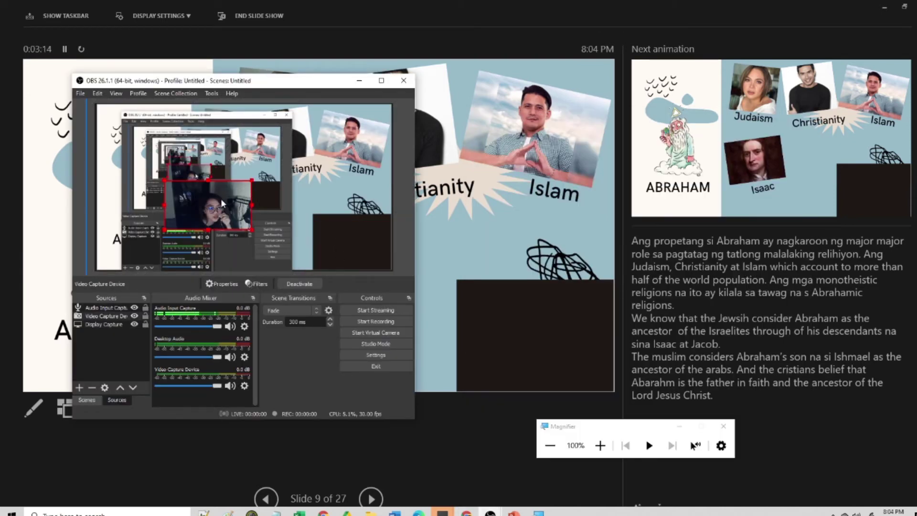
drag(221, 199, 361, 235)
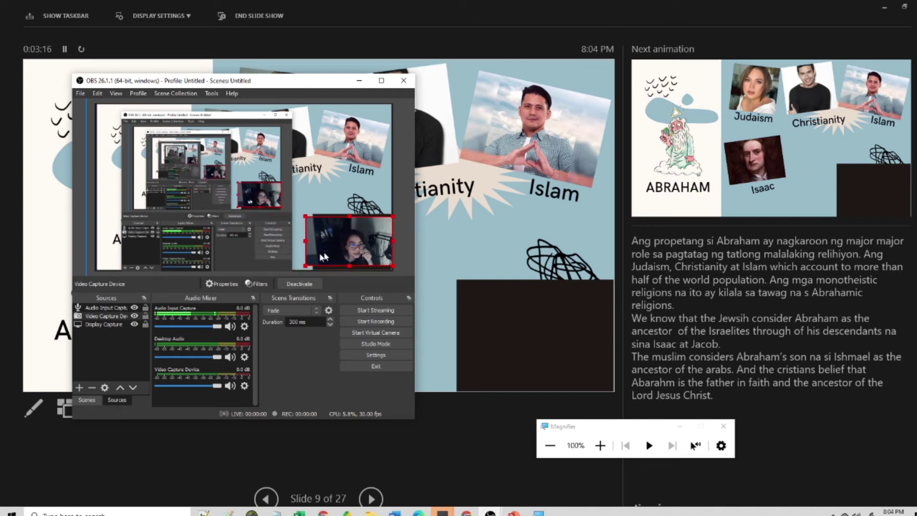
drag(307, 267, 365, 278)
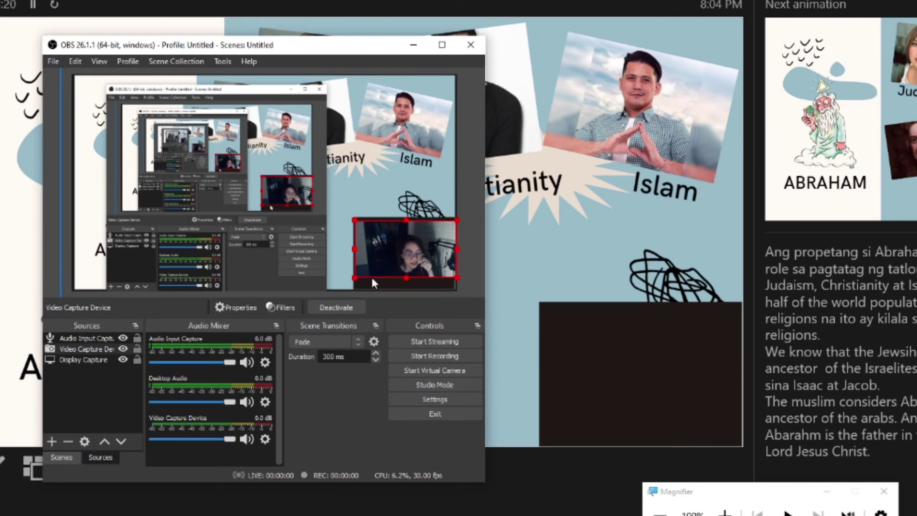
drag(356, 278, 353, 279)
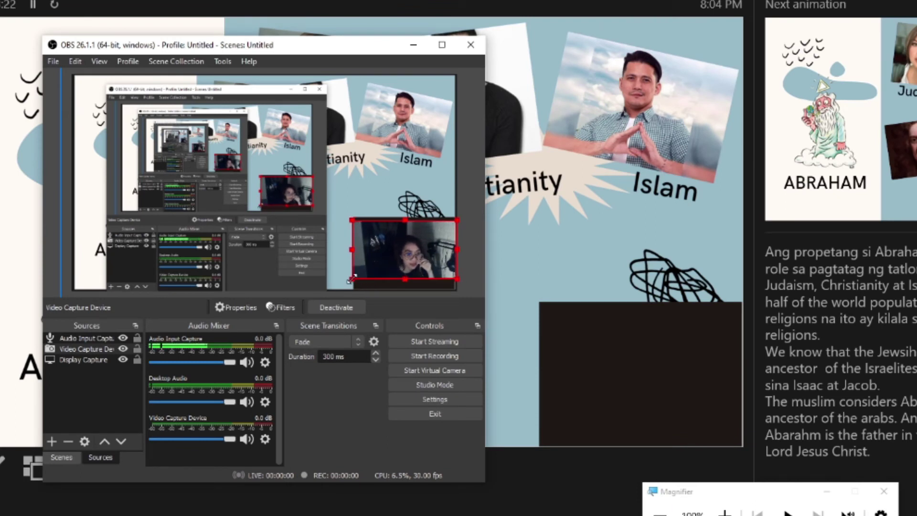
key(shift+Down)
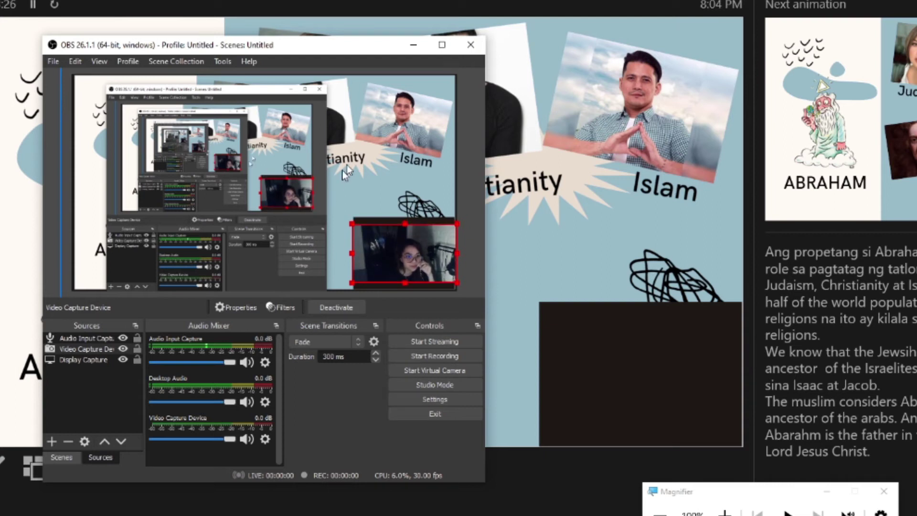
click(357, 156)
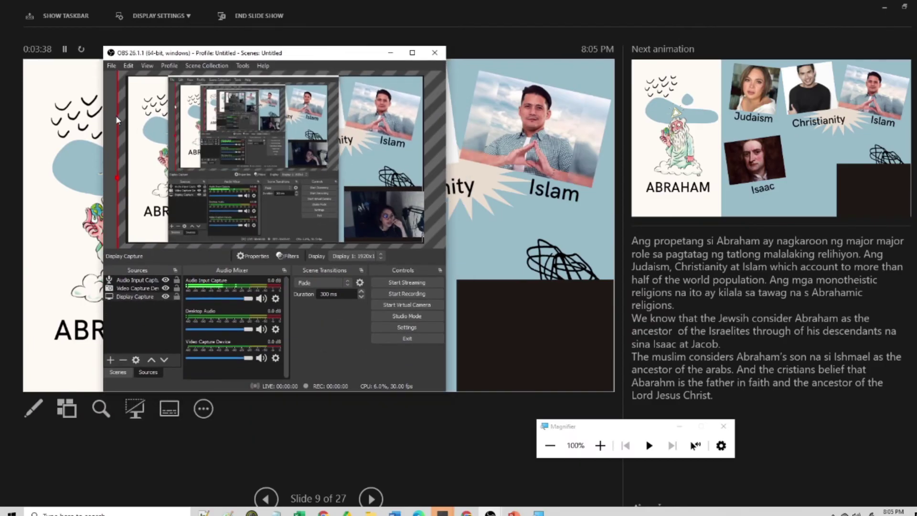
Reposition the floating OBS window over Presenter View and start recording.
drag(304, 56, 307, 201)
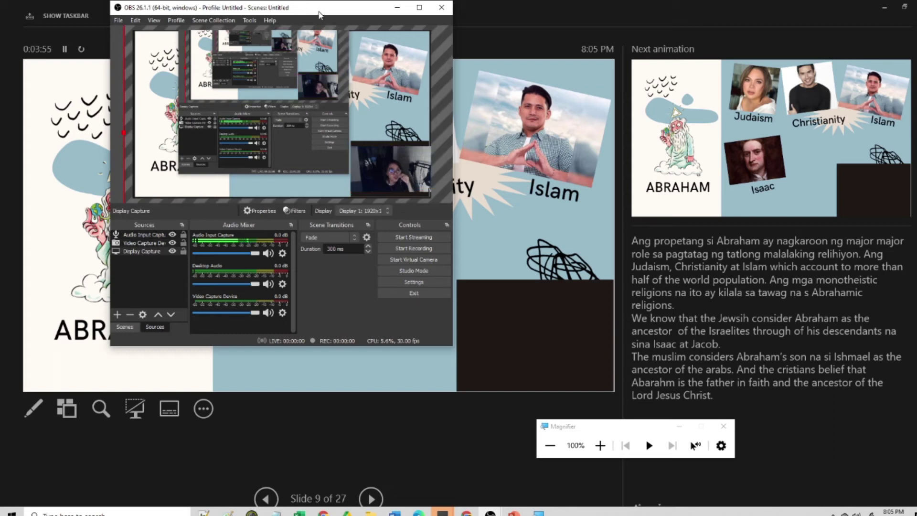
click(407, 248)
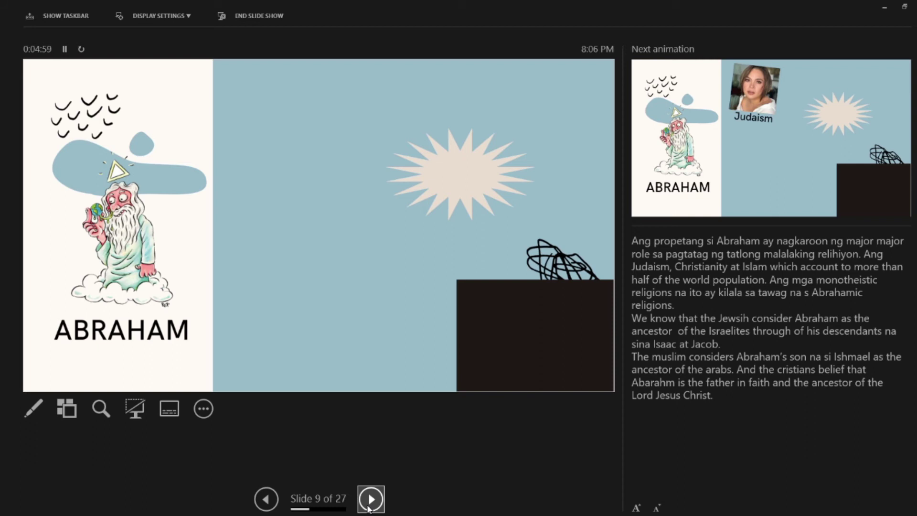
Advance Presenter View through slide 9's Abraham animations and on to the Indian Mosaic title on slide 10.
click(369, 507)
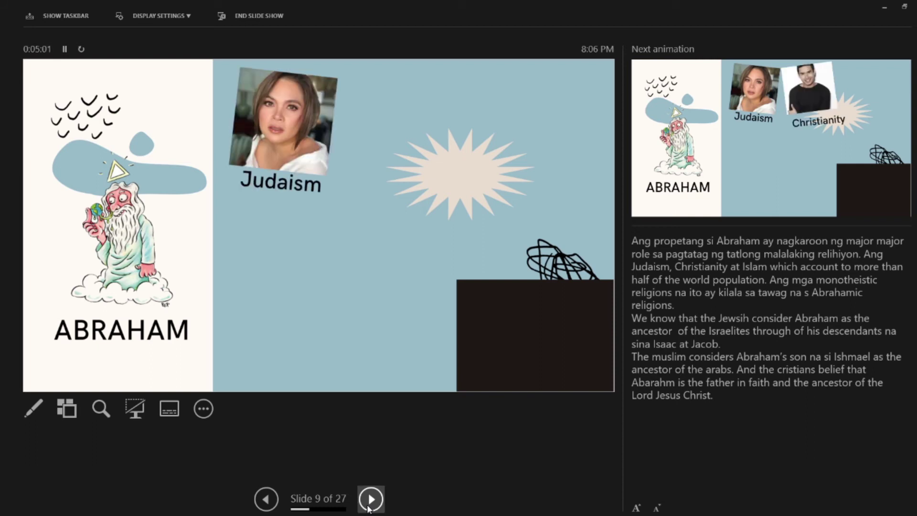
click(370, 499)
click(370, 499)
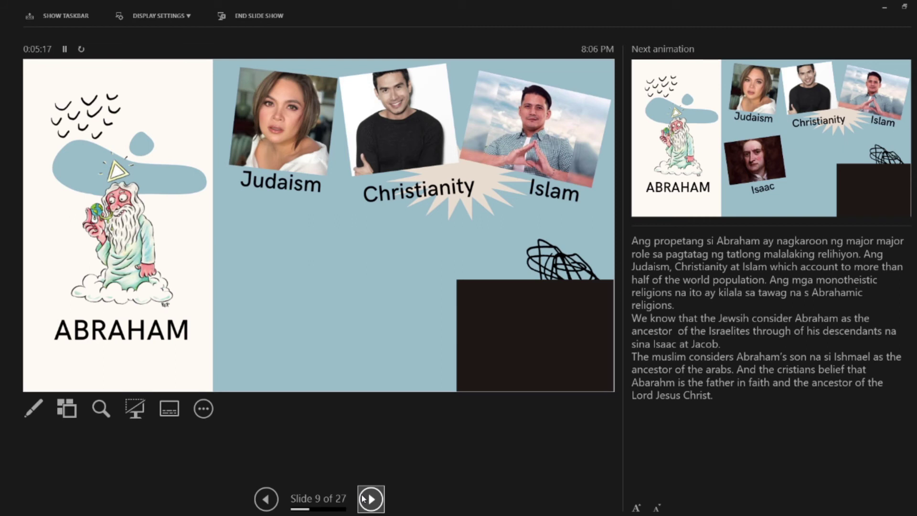
click(365, 499)
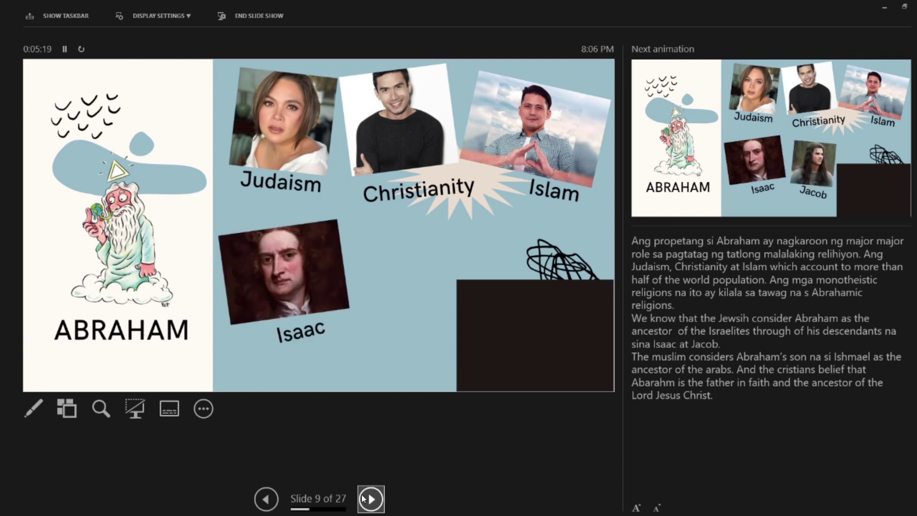
click(368, 500)
click(373, 503)
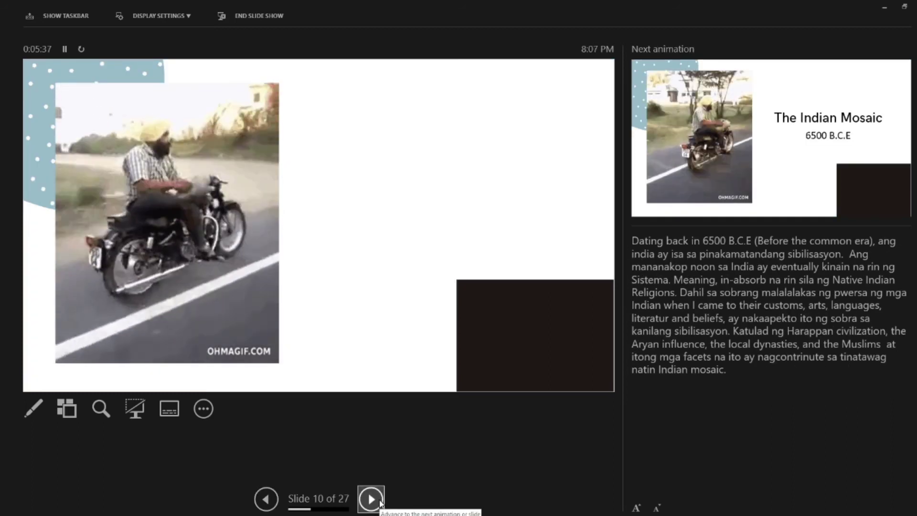
click(372, 503)
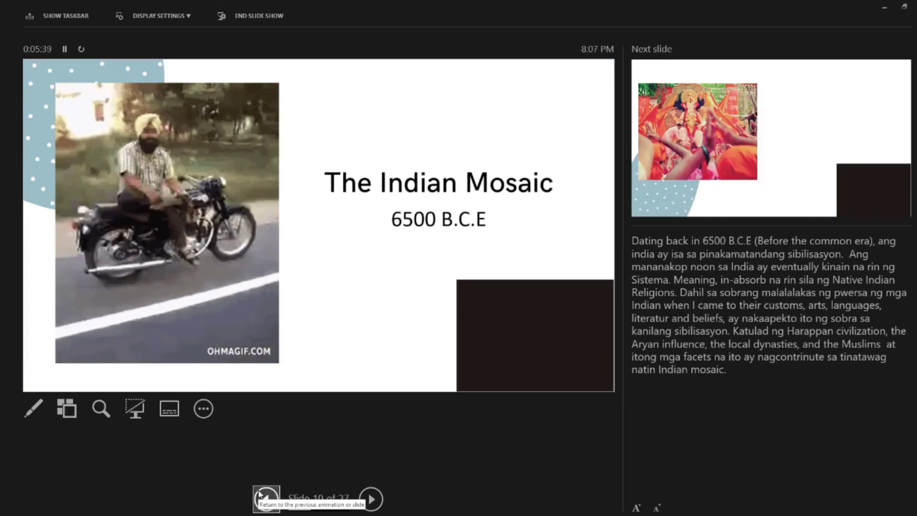
Switch back to OBS and stop the recording.
key(alt+Tab)
key(alt+Tab)
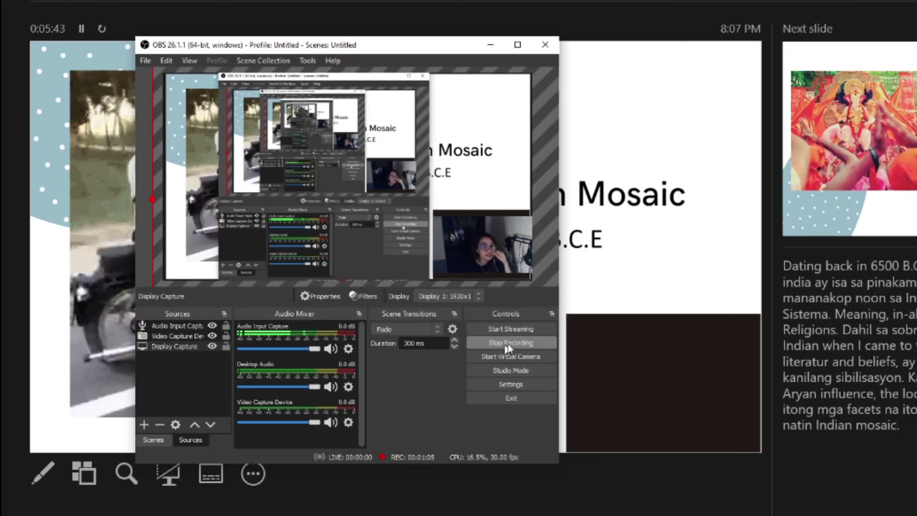
click(511, 345)
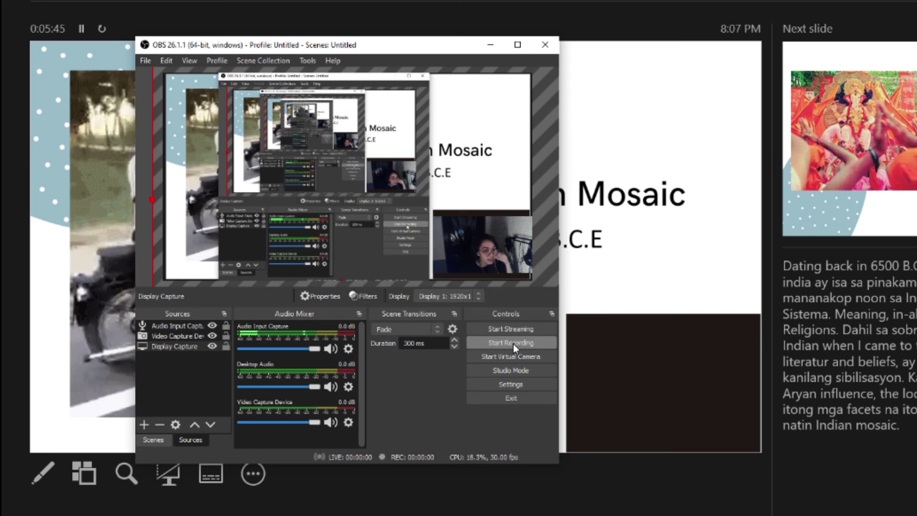
Maximize OBS, show its recordings in the Videos folder, and bring the file list up to date.
click(517, 44)
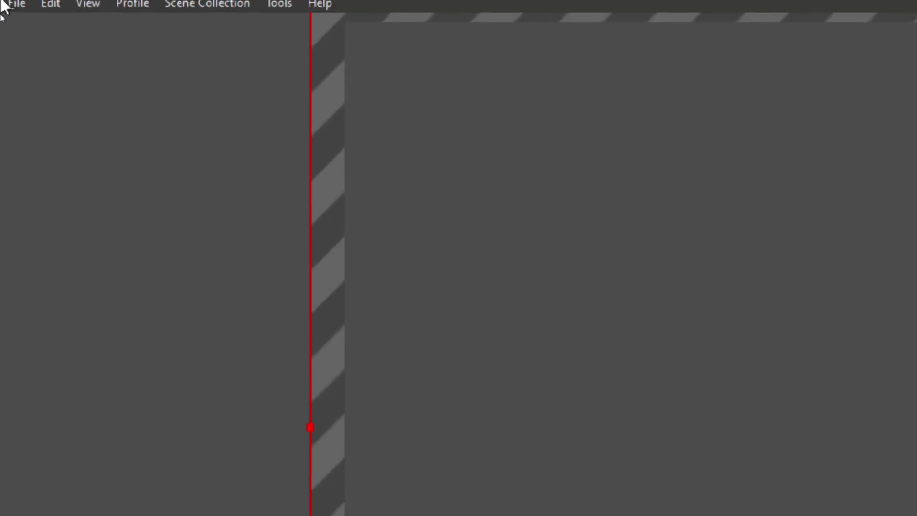
click(16, 3)
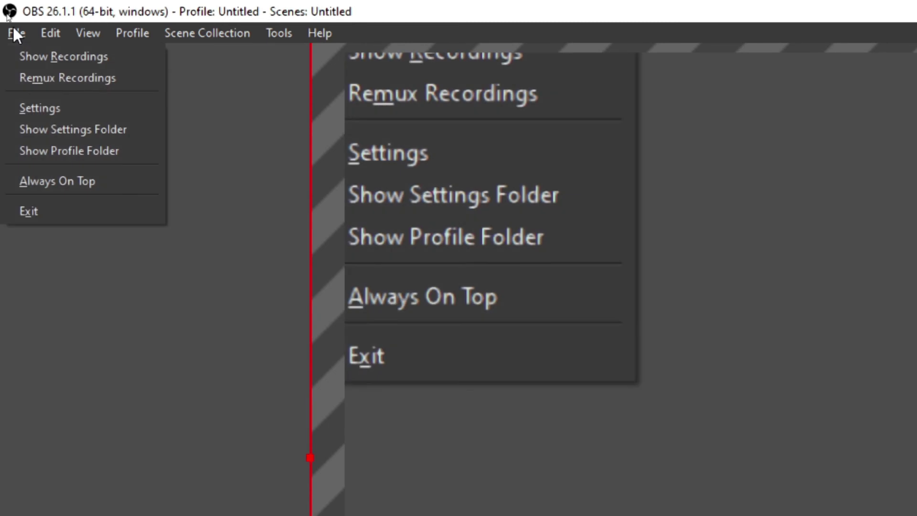
click(30, 59)
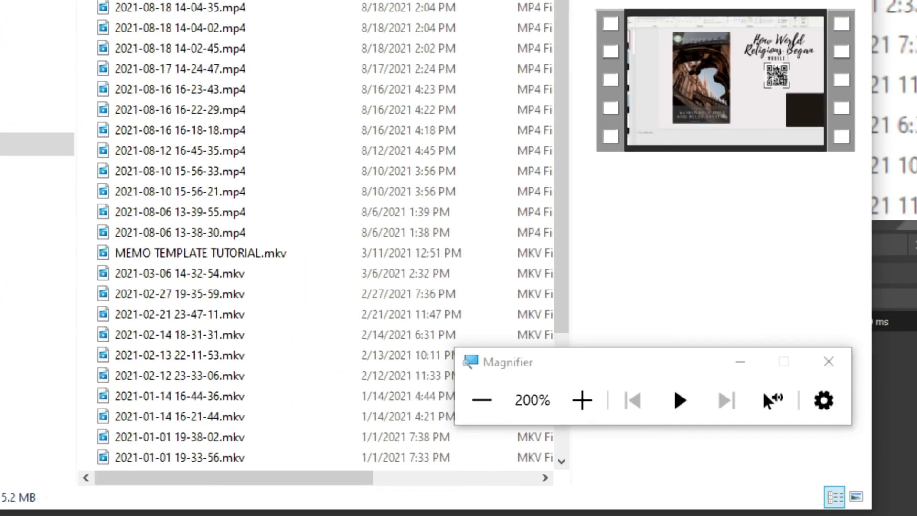
click(480, 398)
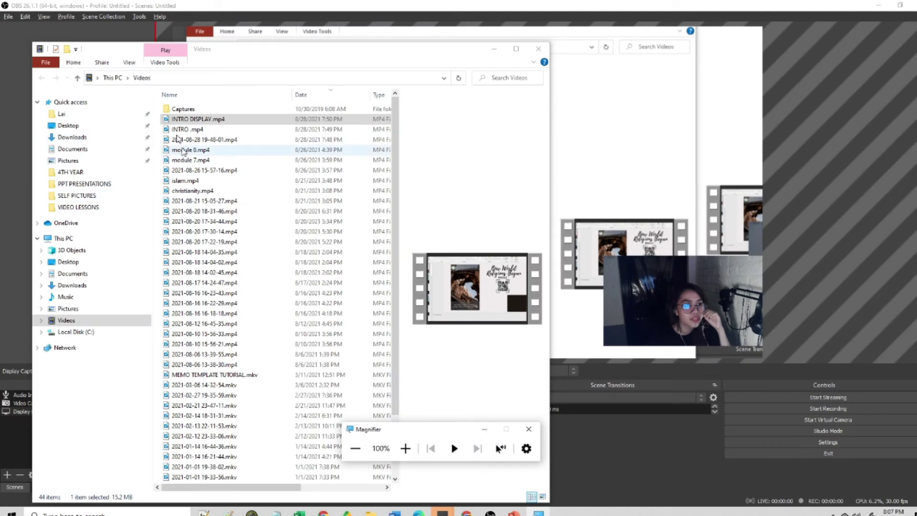
click(142, 78)
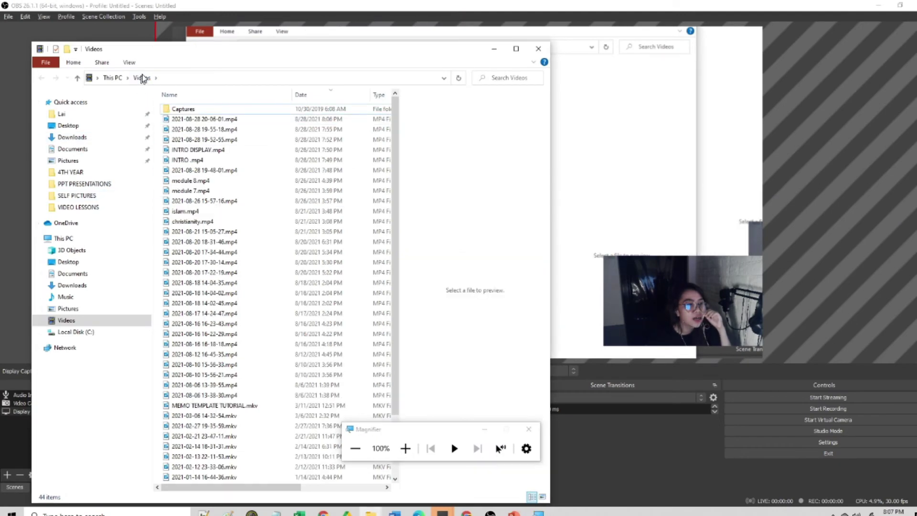
click(215, 123)
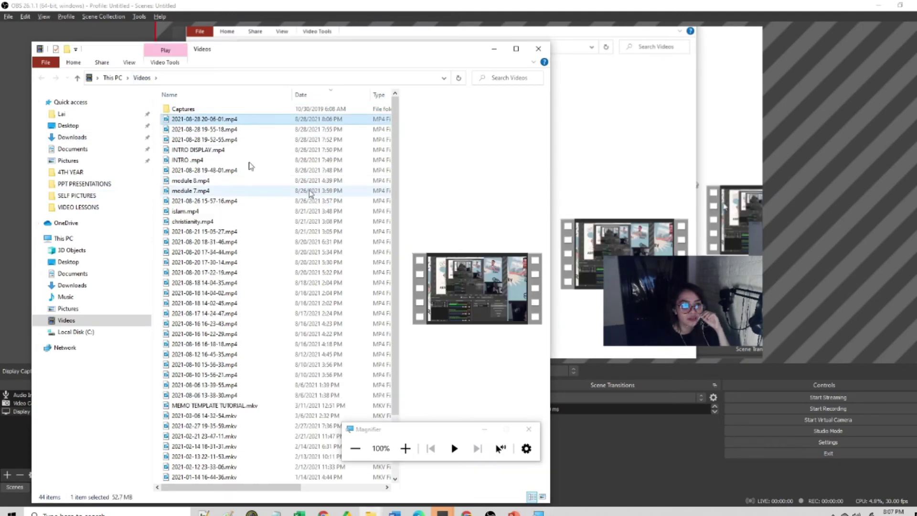
double_click(240, 121)
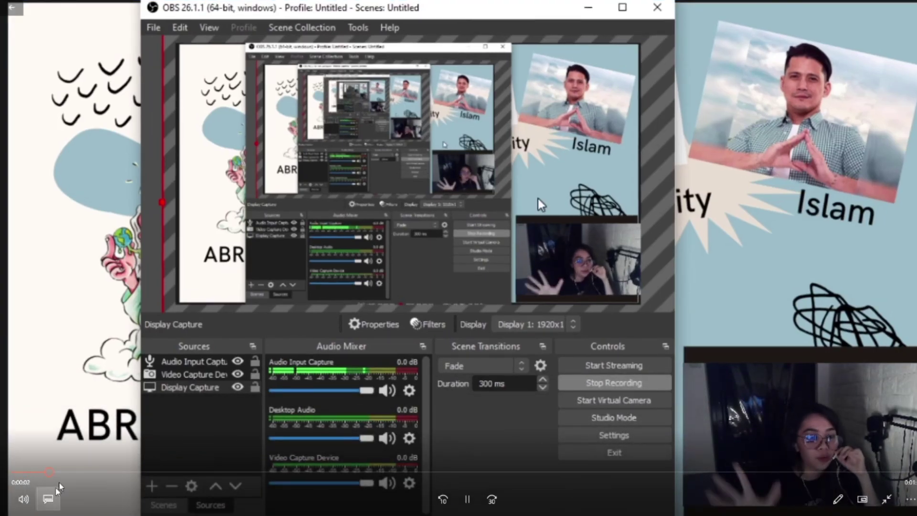
click(492, 499)
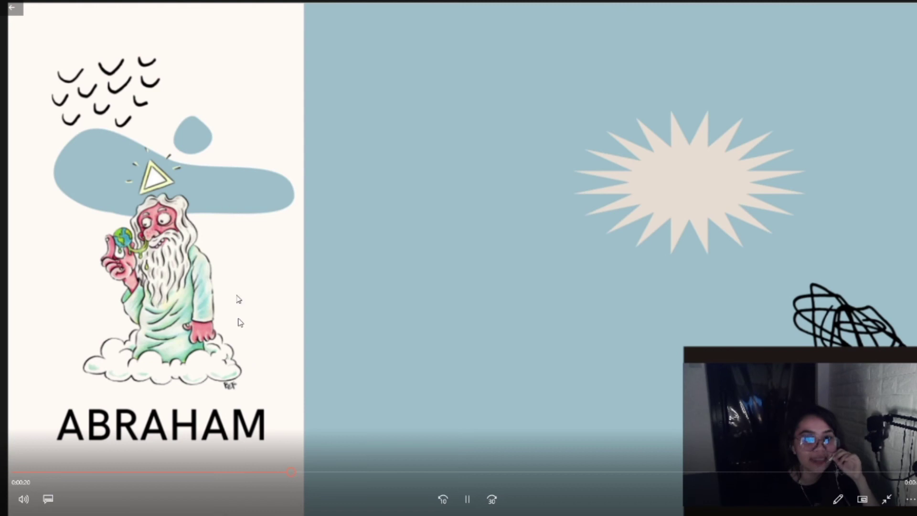
click(24, 499)
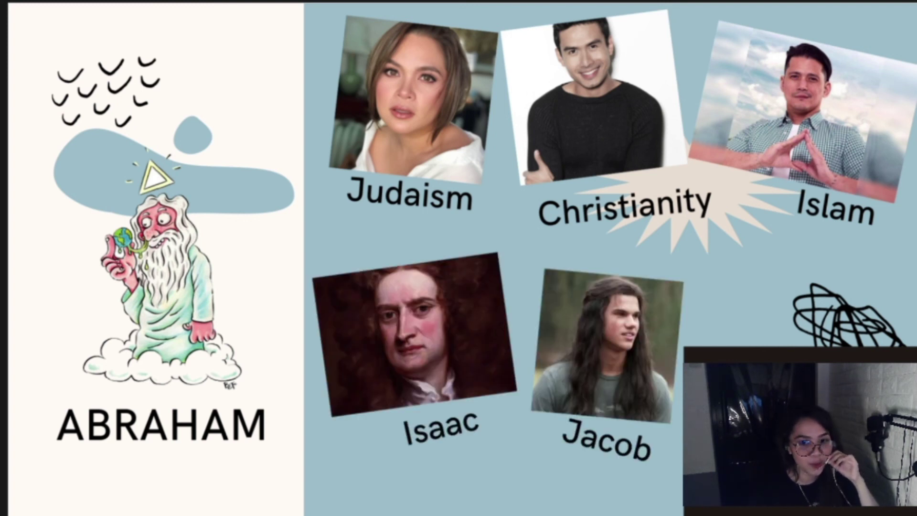
key(space)
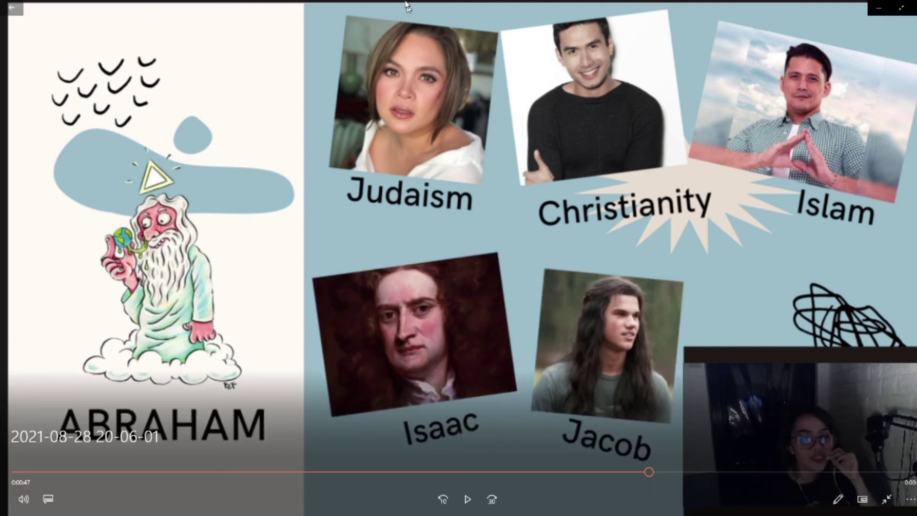
click(878, 8)
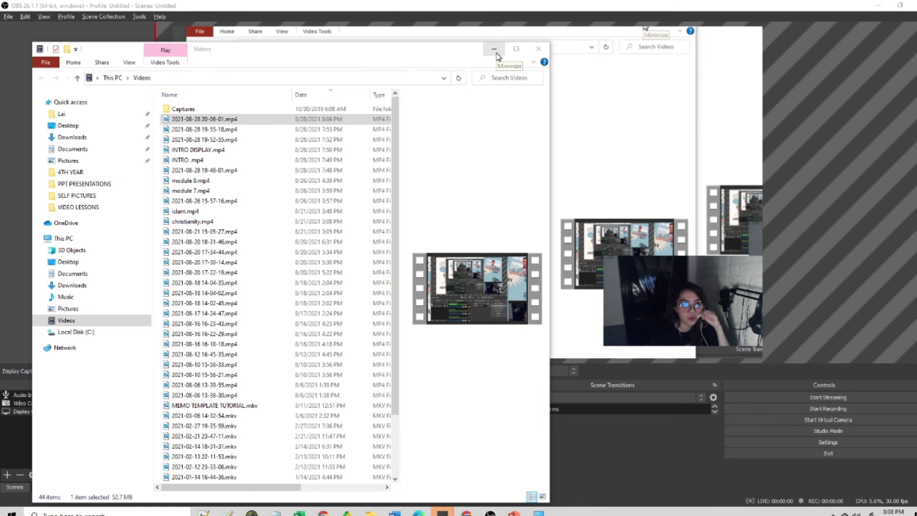